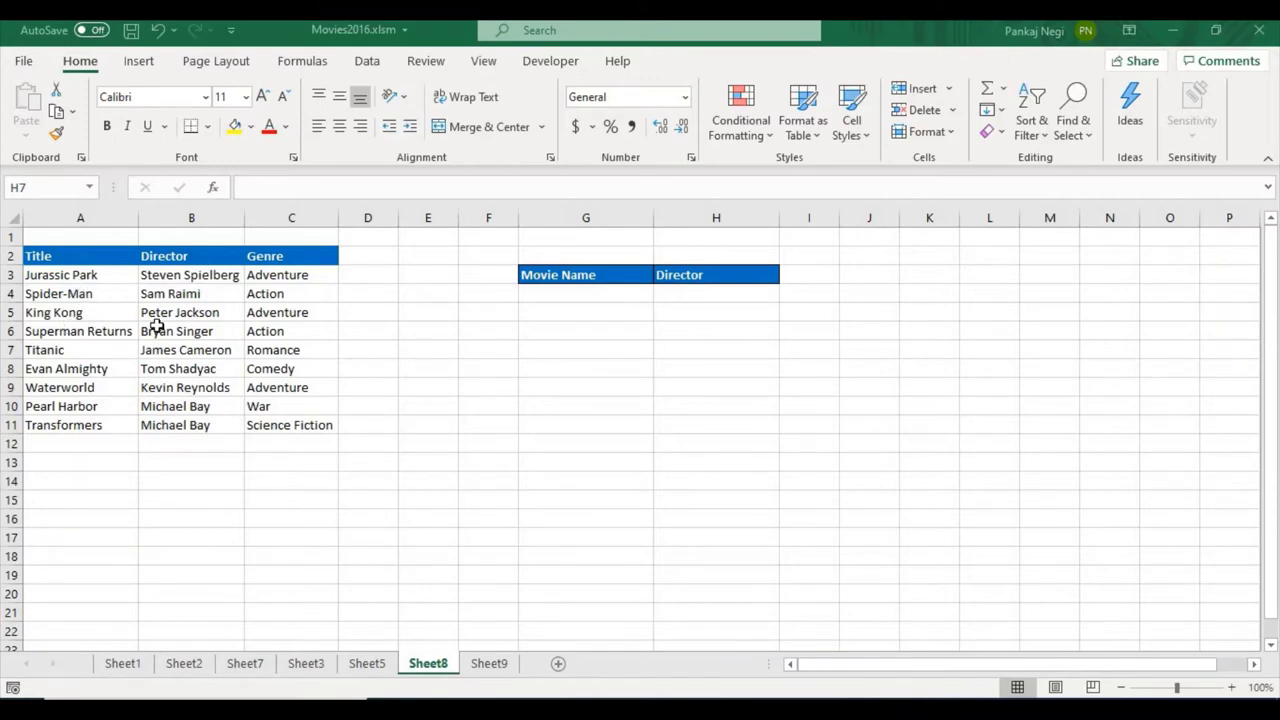
# Copy King Kong from the movie table into G4 under Movie Name.
pyautogui.click(100, 331)
pyautogui.click(95, 313)
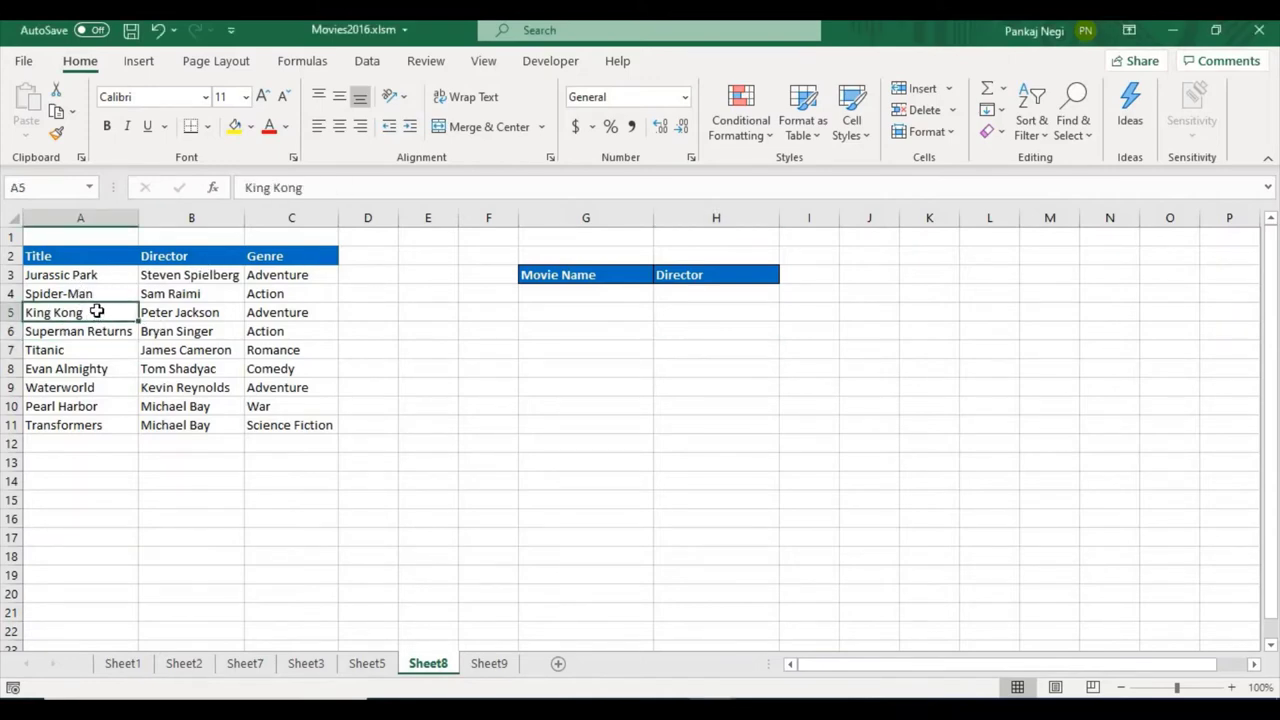
pyautogui.hotkey('ctrl', 'c')
pyautogui.click(574, 293)
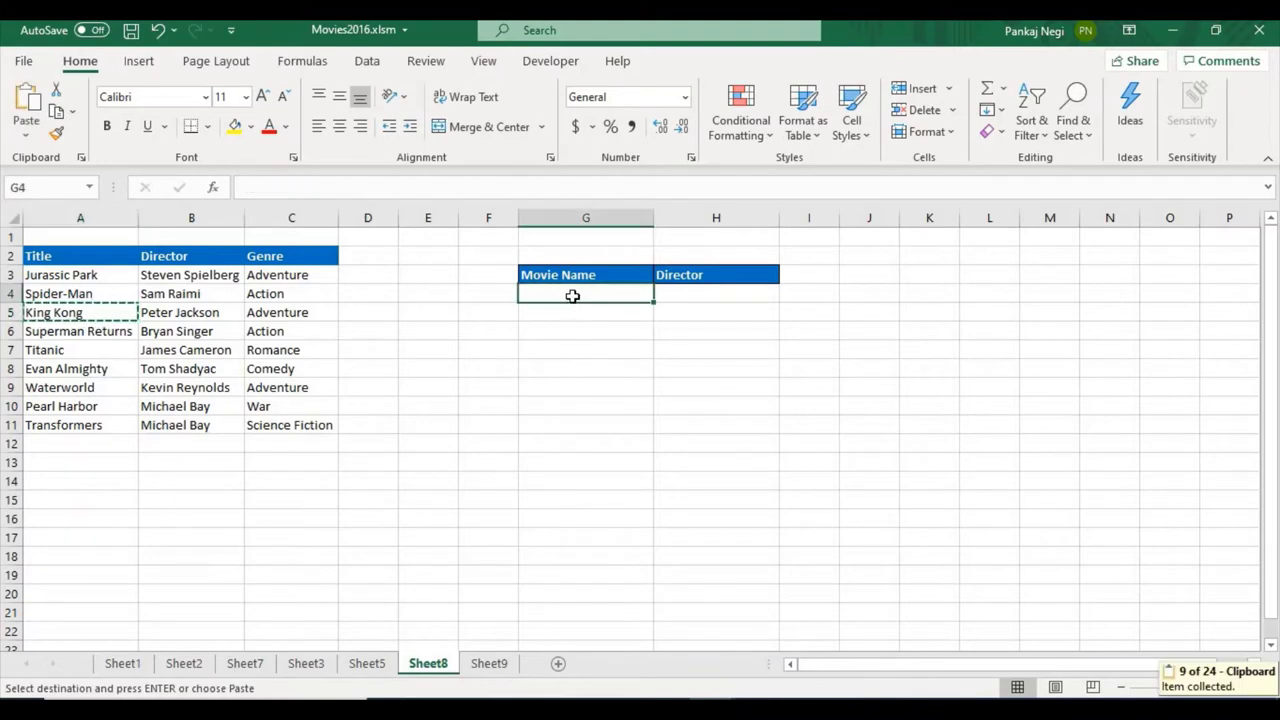
pyautogui.hotkey('ctrl', 'v')
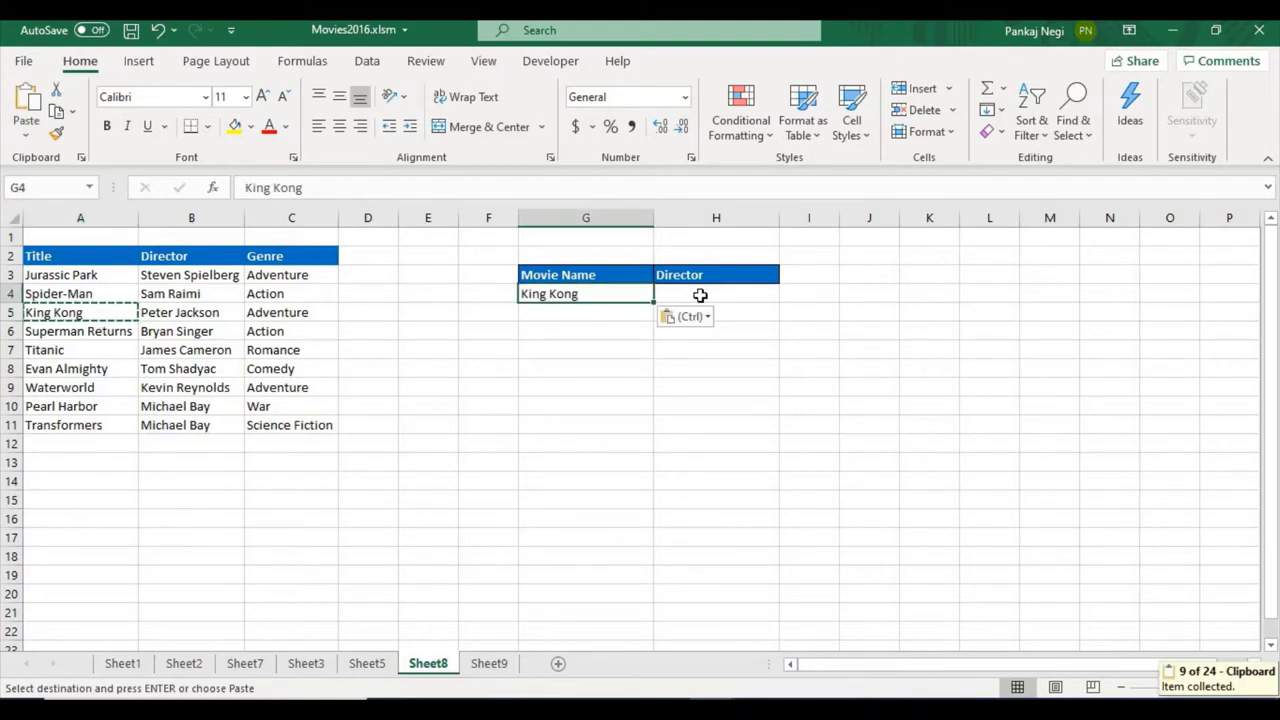
pyautogui.press('Right')
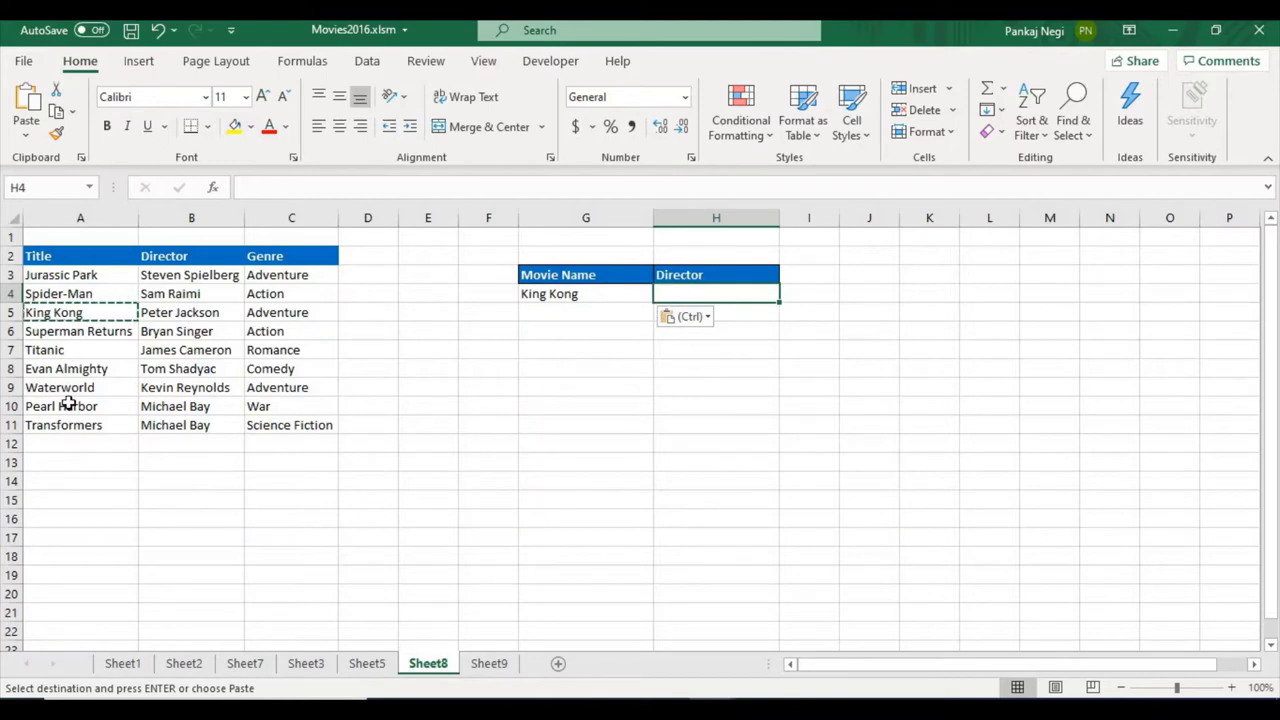
# Add Titanic, Evan Almighty, Waterworld and Pearl Harbor below King Kong in G5:G8.
pyautogui.moveTo(45, 350); pyautogui.dragTo(65, 406)
pyautogui.hotkey('ctrl', 'c')
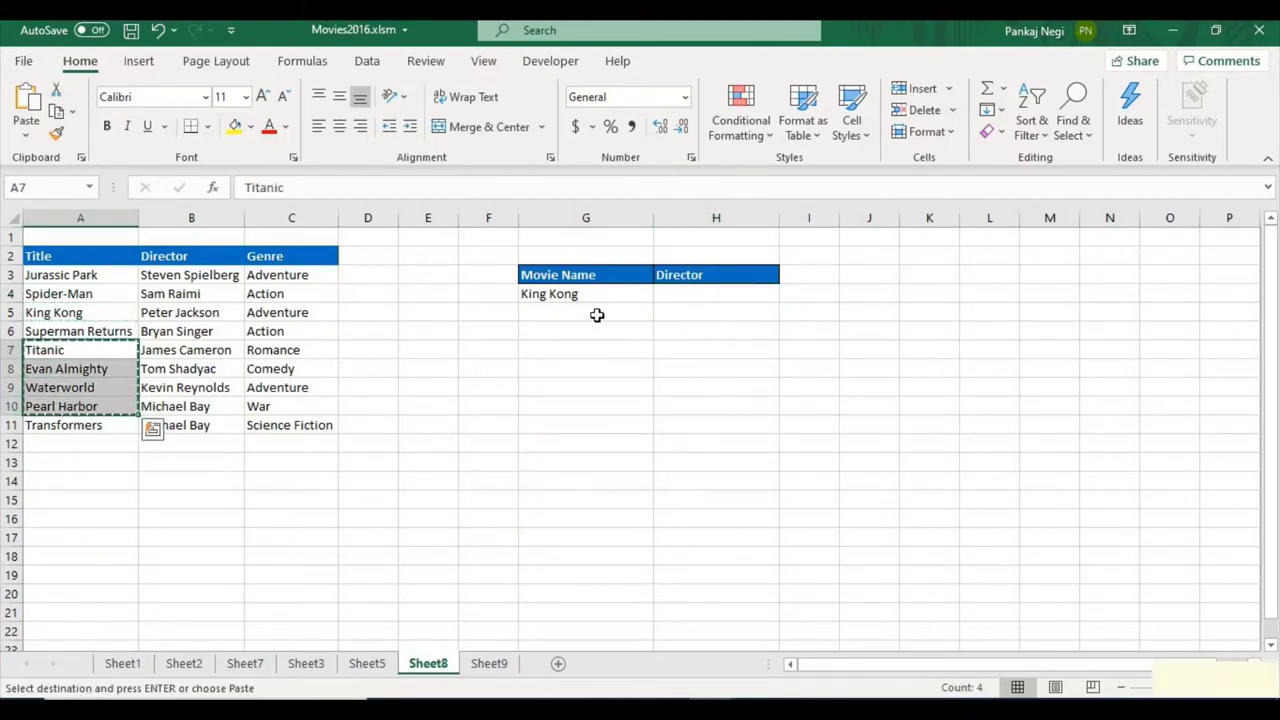
pyautogui.click(595, 313)
pyautogui.hotkey('ctrl', 'v')
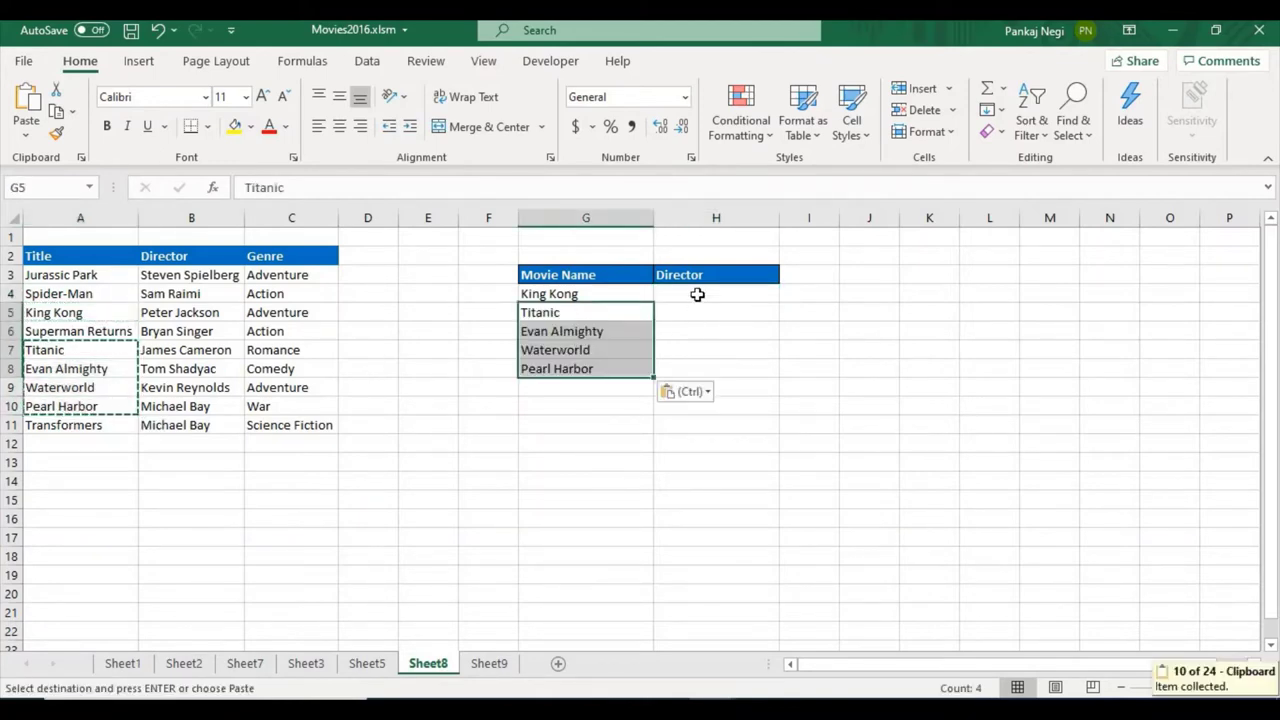
pyautogui.click(590, 331)
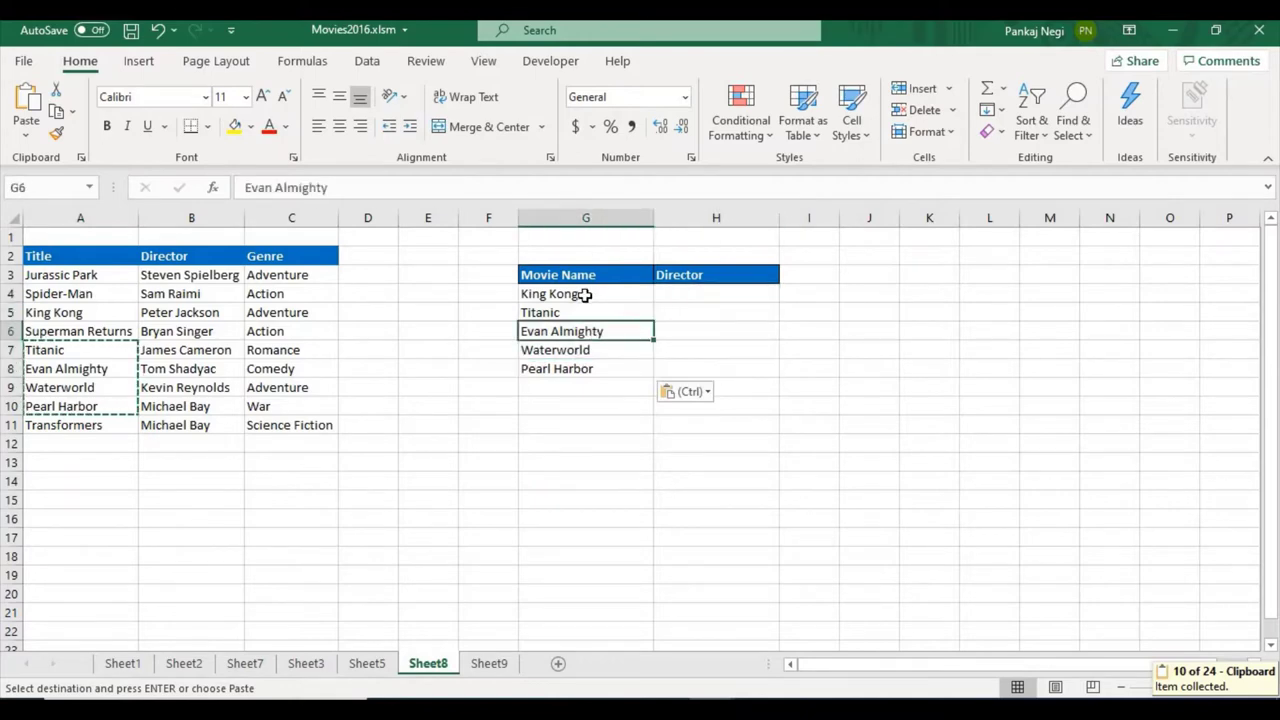
pyautogui.click(585, 294)
pyautogui.hotkey('ctrl', 'c')
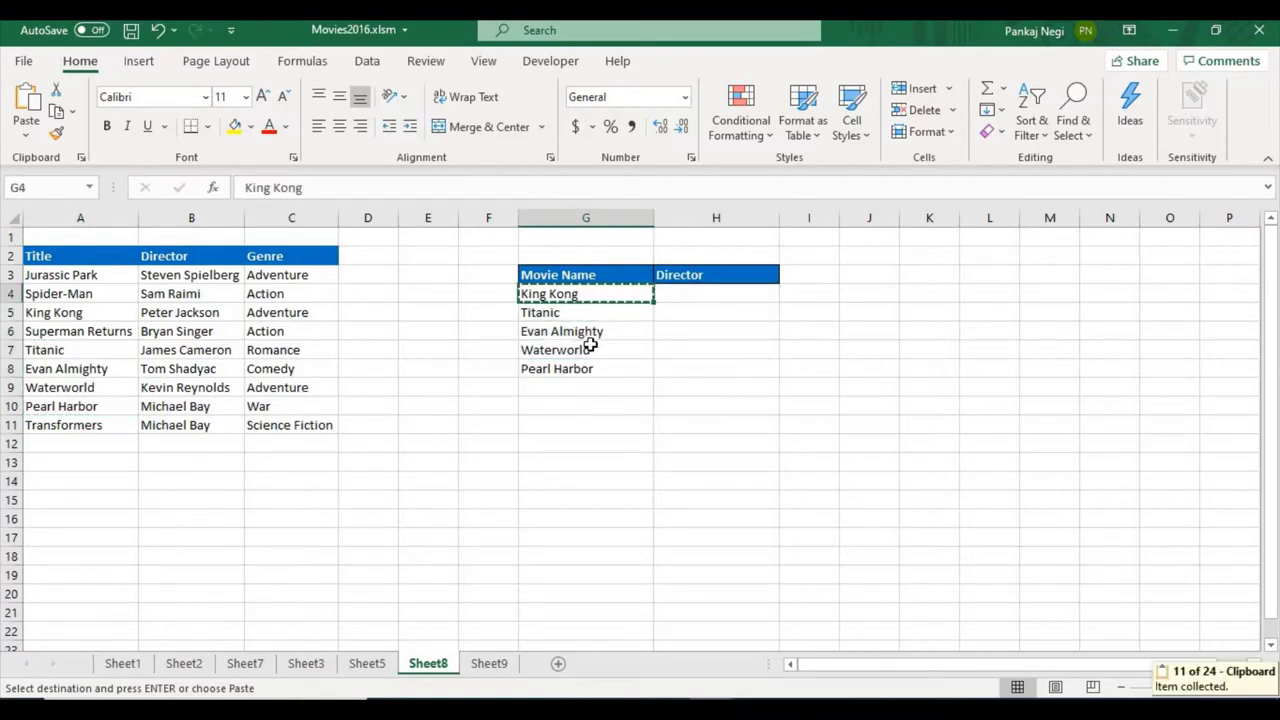
pyautogui.hotkey('ctrl', 'f')
pyautogui.press('Return')
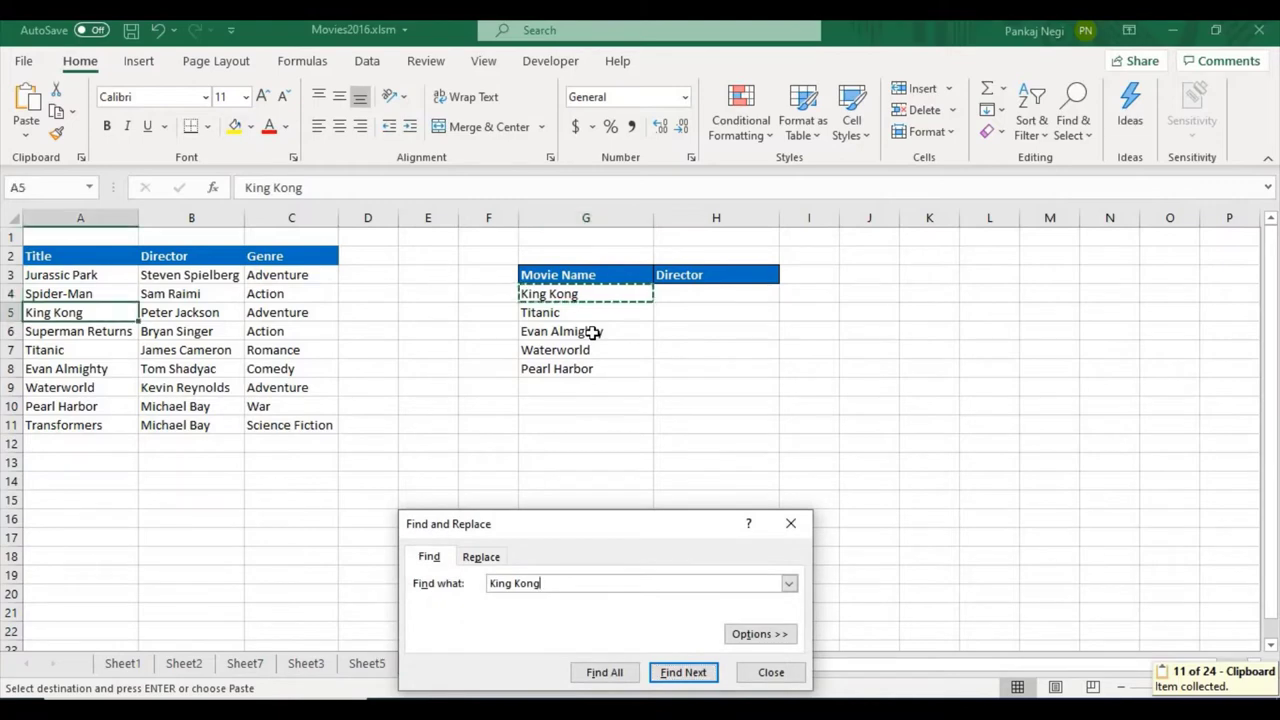
pyautogui.press('Escape')
pyautogui.press('Right')
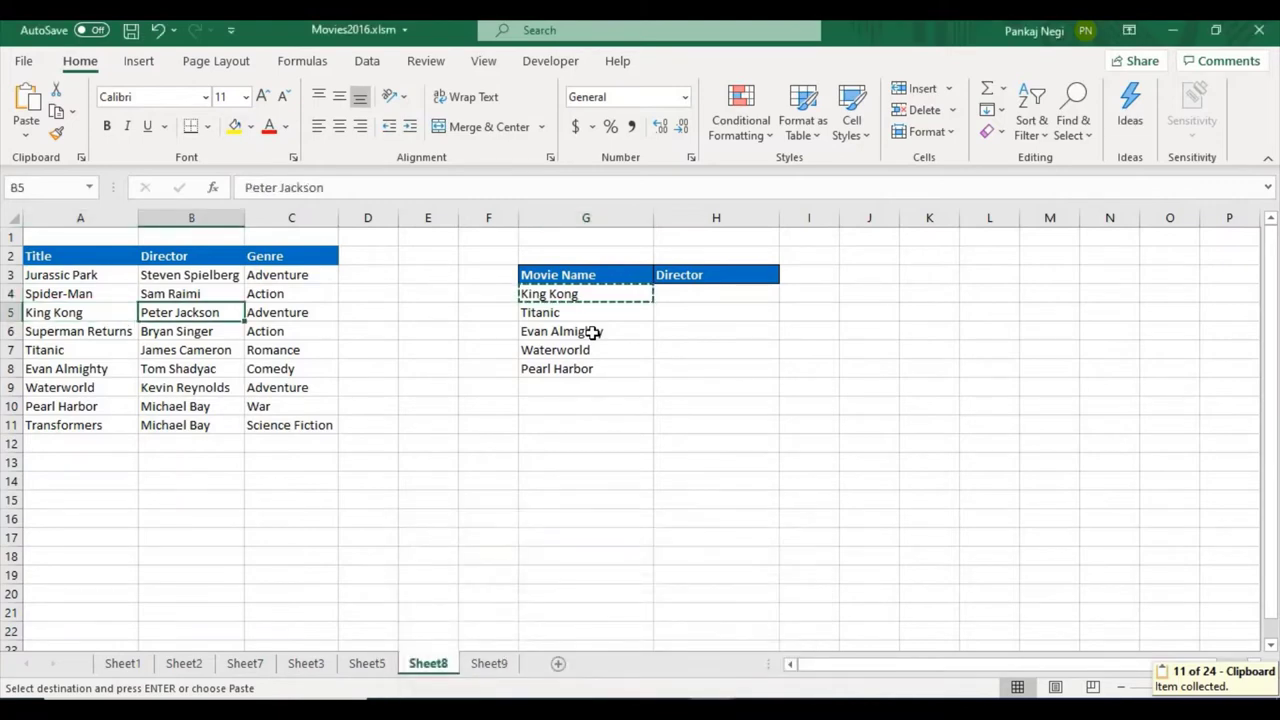
pyautogui.hotkey('ctrl', 'c')
pyautogui.press('Up')
pyautogui.press('Right')
pyautogui.press('Right')
pyautogui.press('Right')
pyautogui.press('Right')
pyautogui.press('Right')
pyautogui.press('Right')
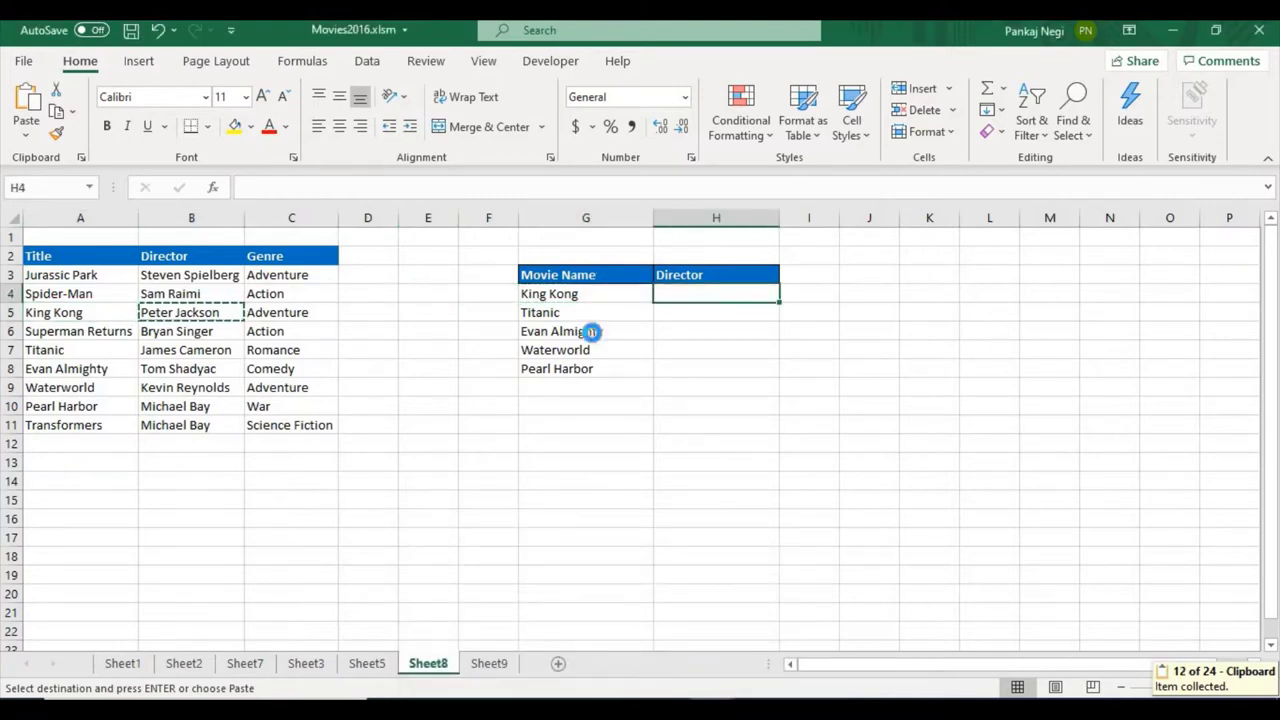
pyautogui.hotkey('ctrl', 'v')
pyautogui.press('Escape')
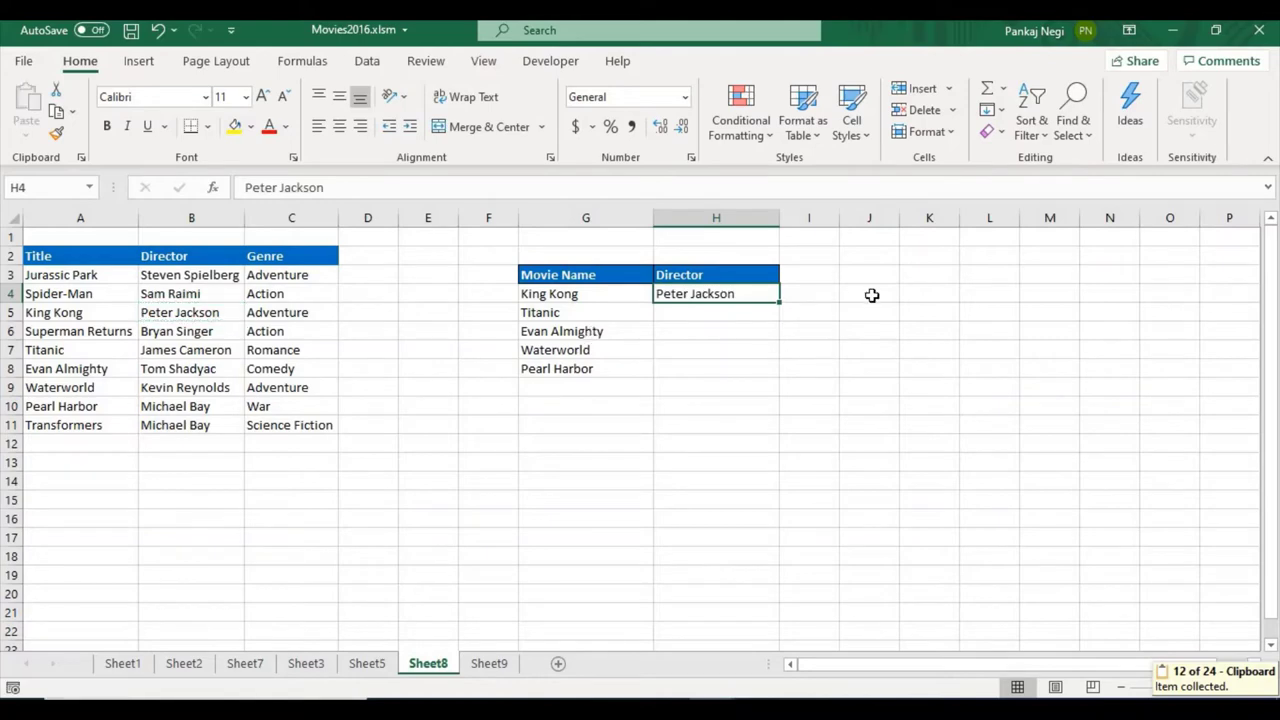
pyautogui.click(748, 352)
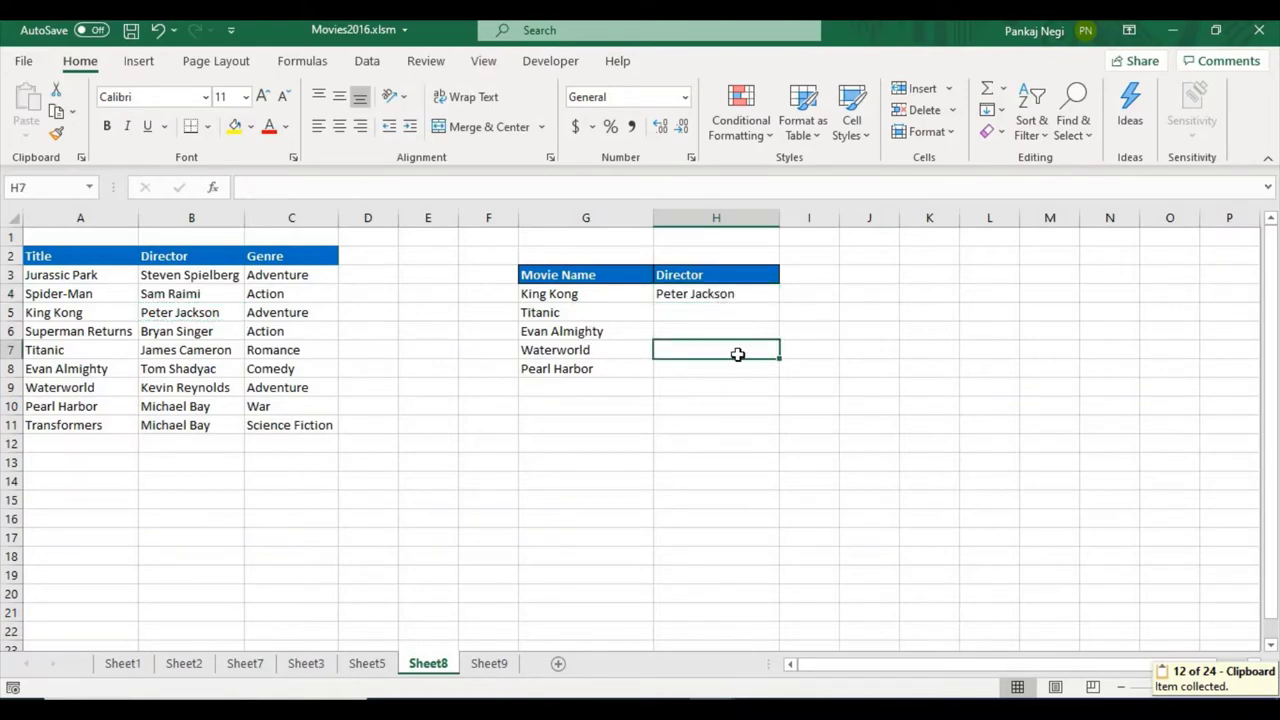
pyautogui.press('Up')
pyautogui.press('Up')
pyautogui.press('Up')
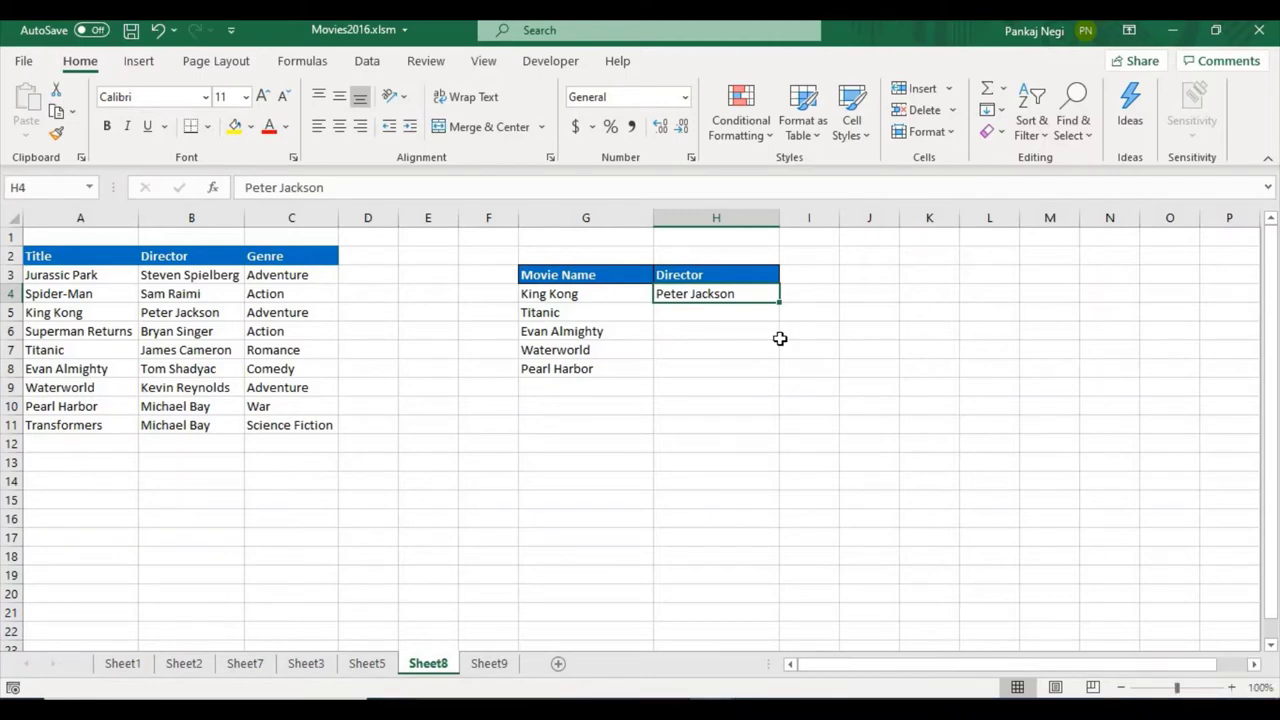
pyautogui.press('Delete')
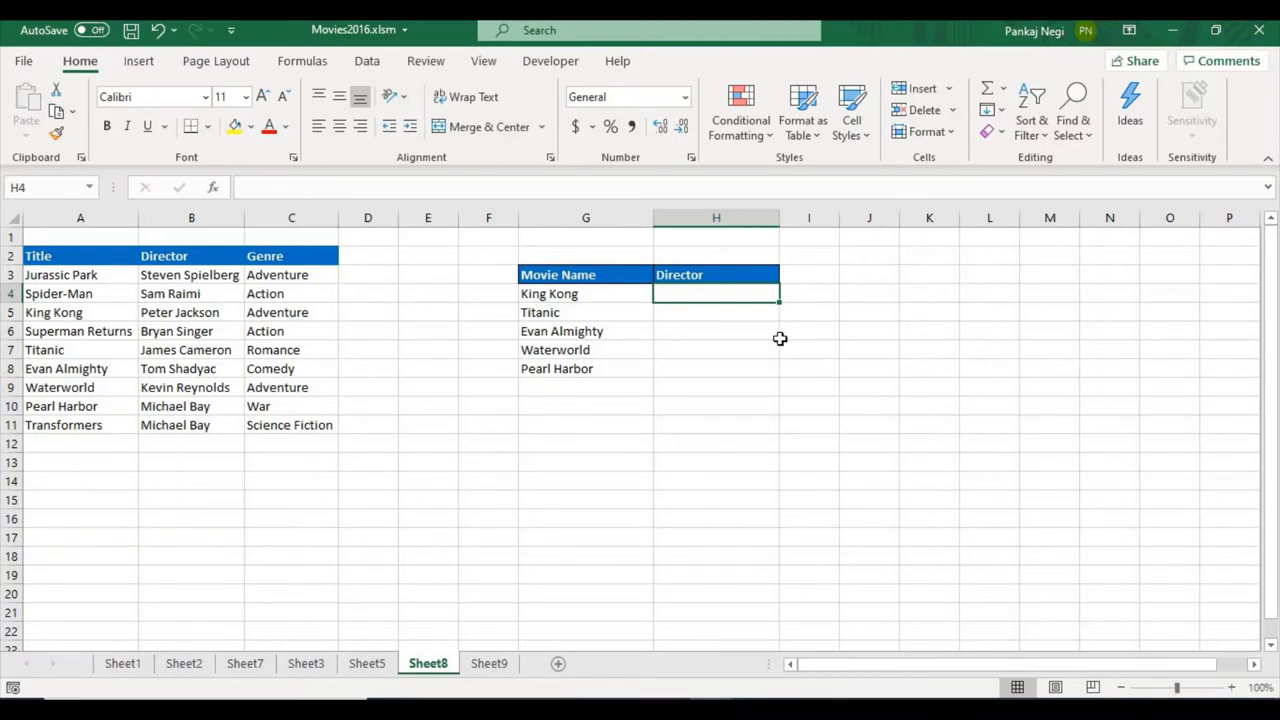
# Begin H4's formula as =VLOOKUP(G4, with King Kong in G4 as the lookup value.
pyautogui.write('=')
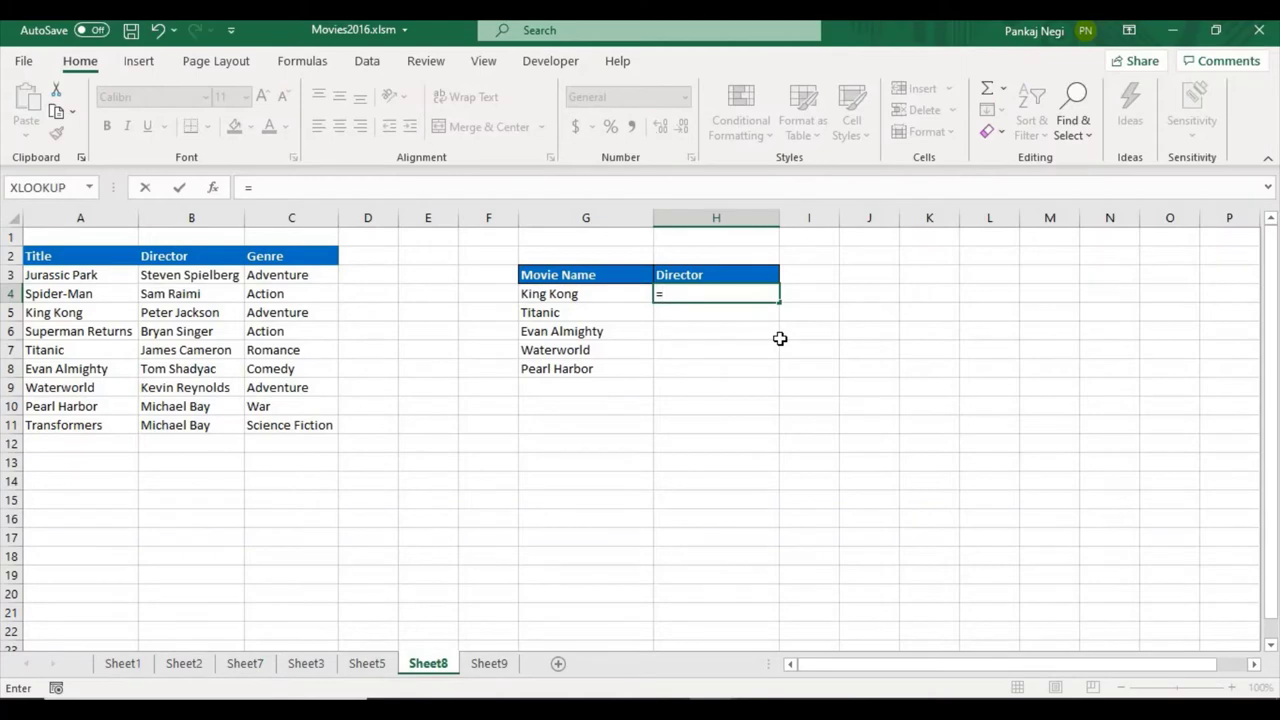
pyautogui.write('vl')
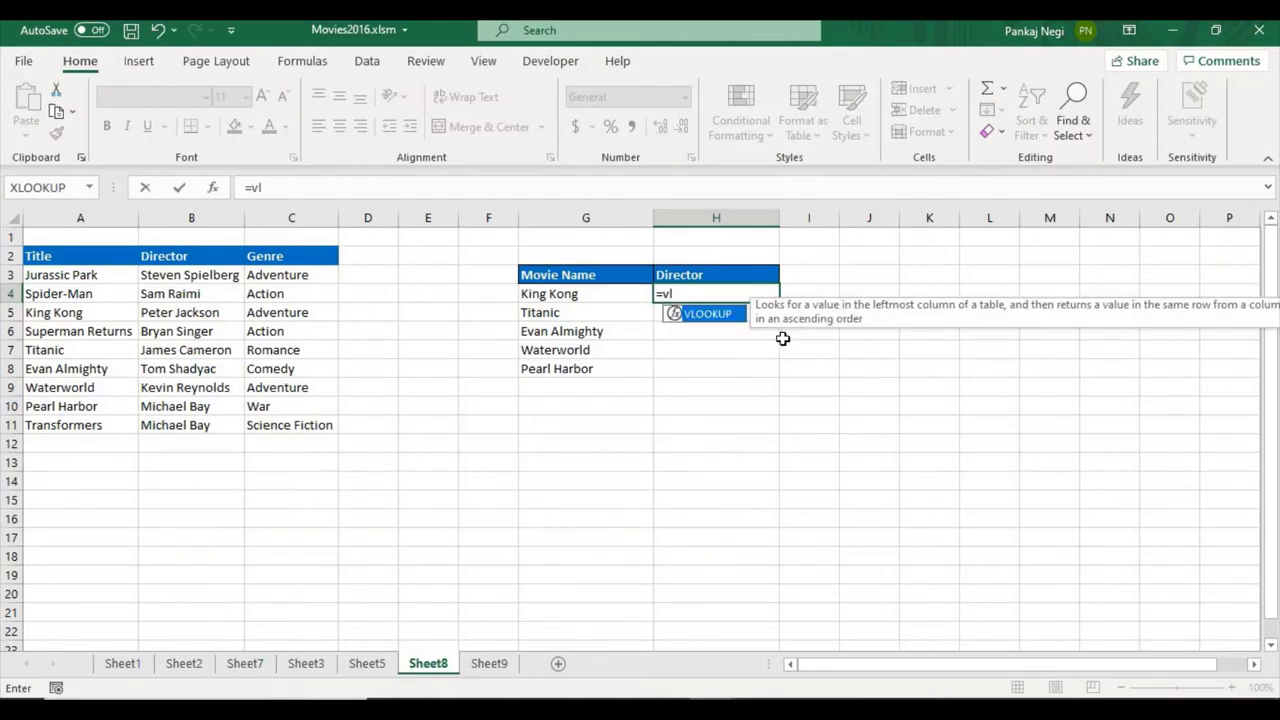
pyautogui.doubleClick(727, 316)
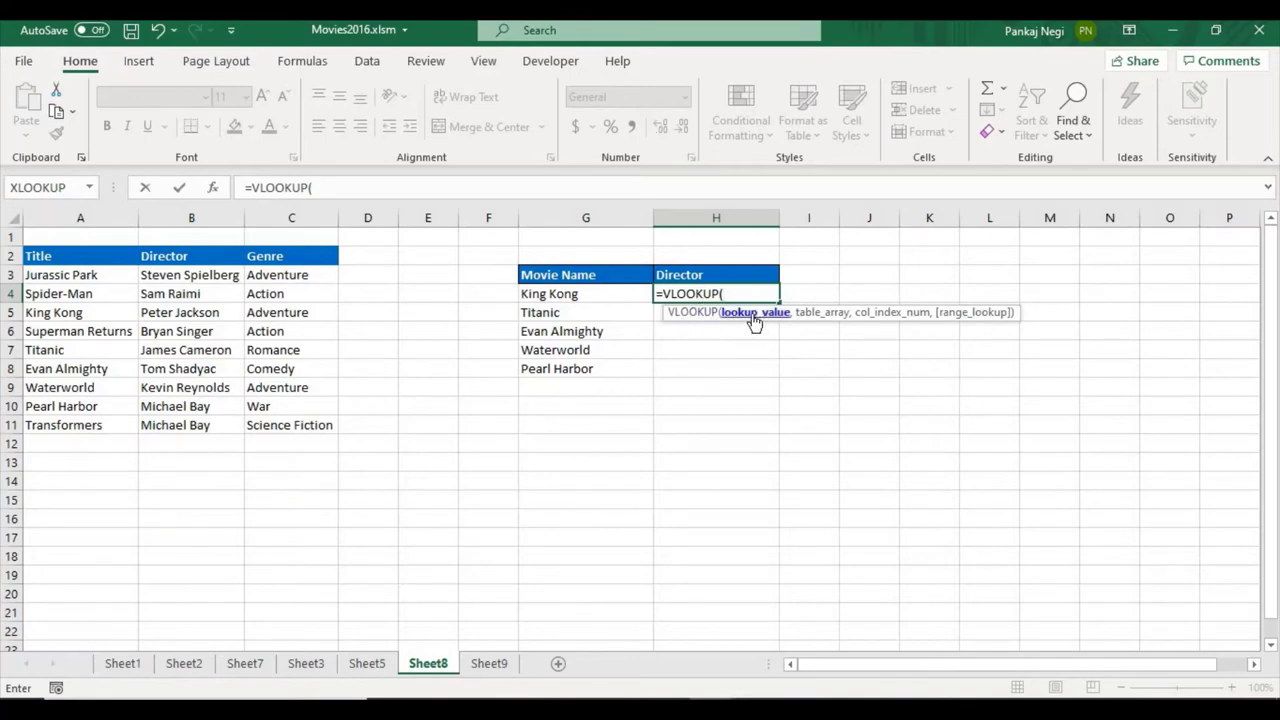
pyautogui.click(573, 294)
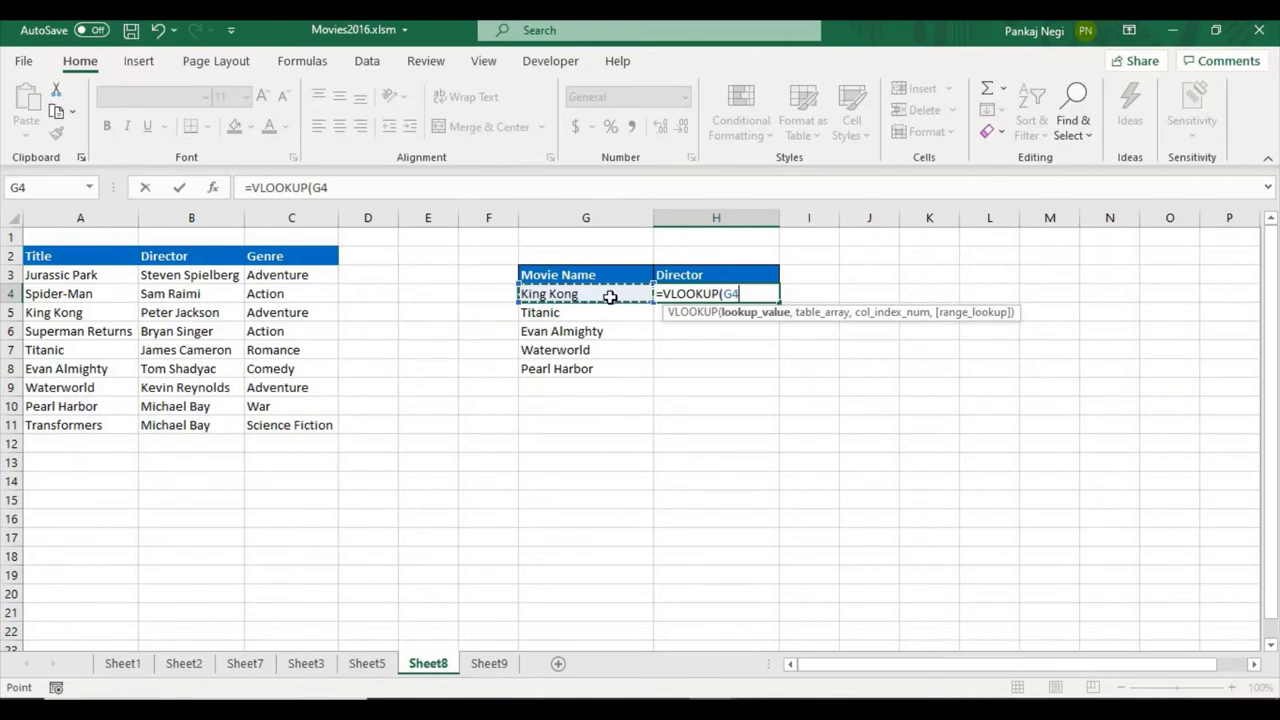
pyautogui.click(577, 216)
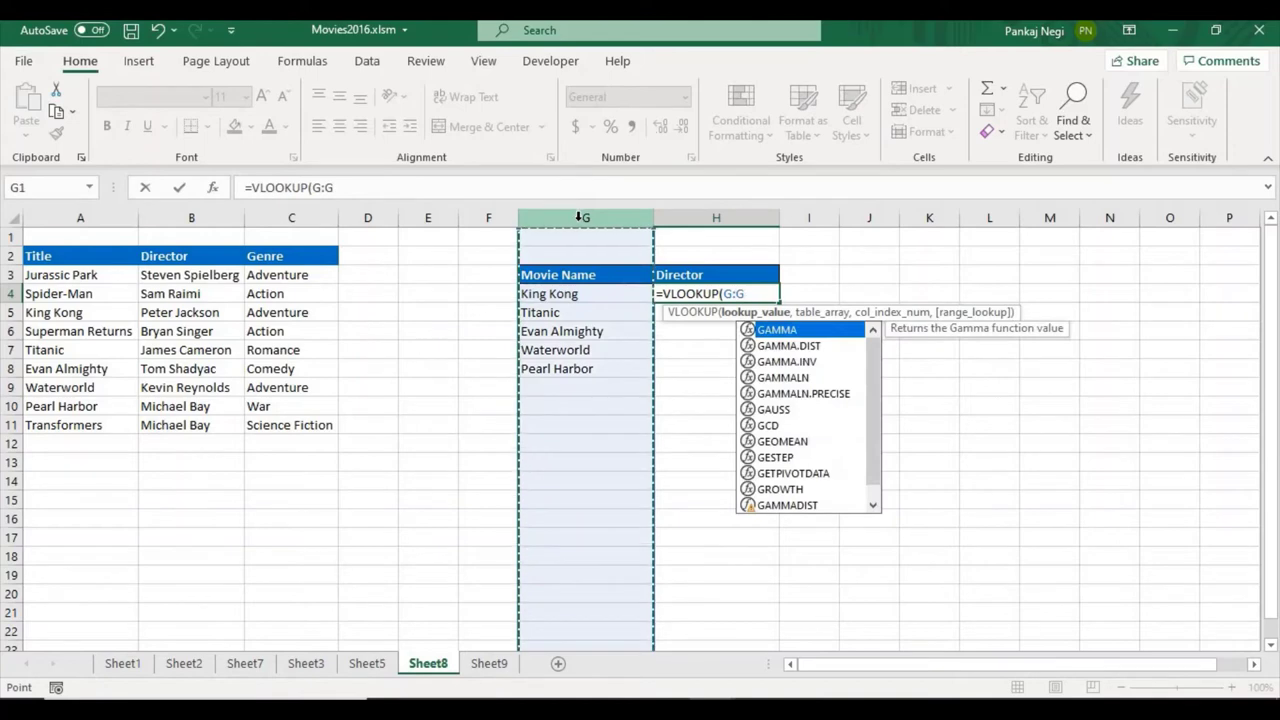
pyautogui.click(566, 295)
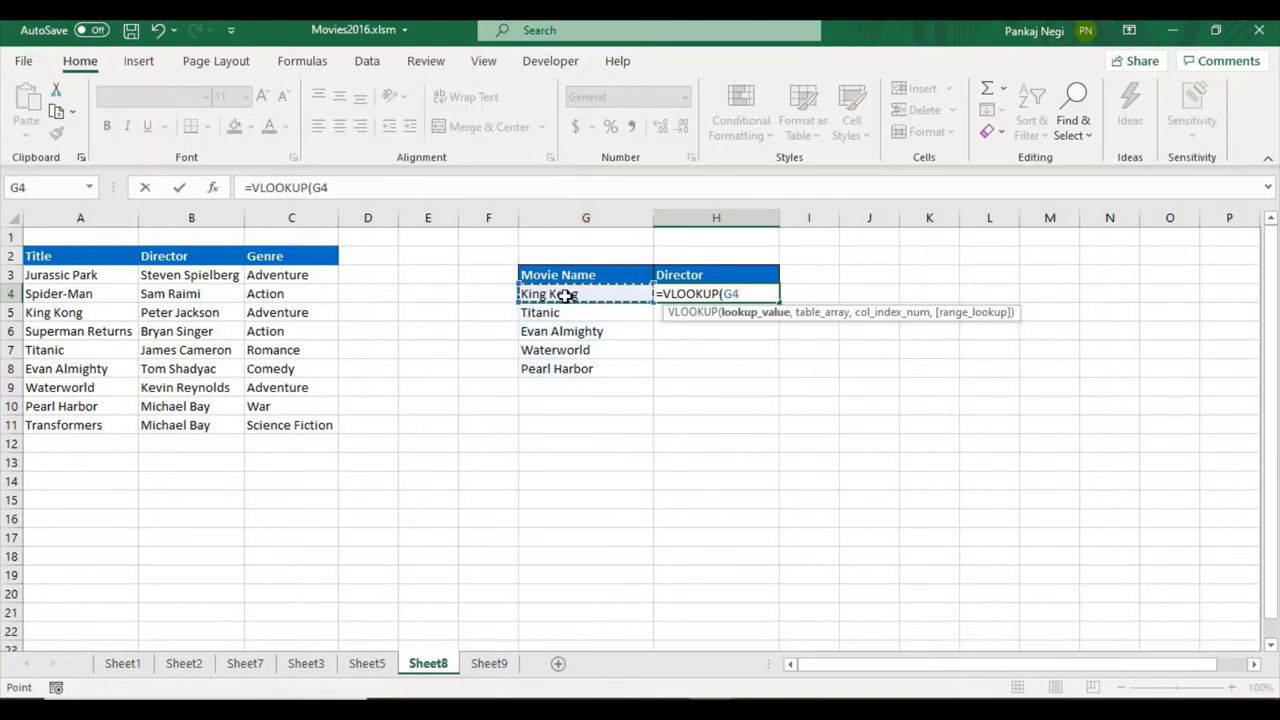
pyautogui.write(',')
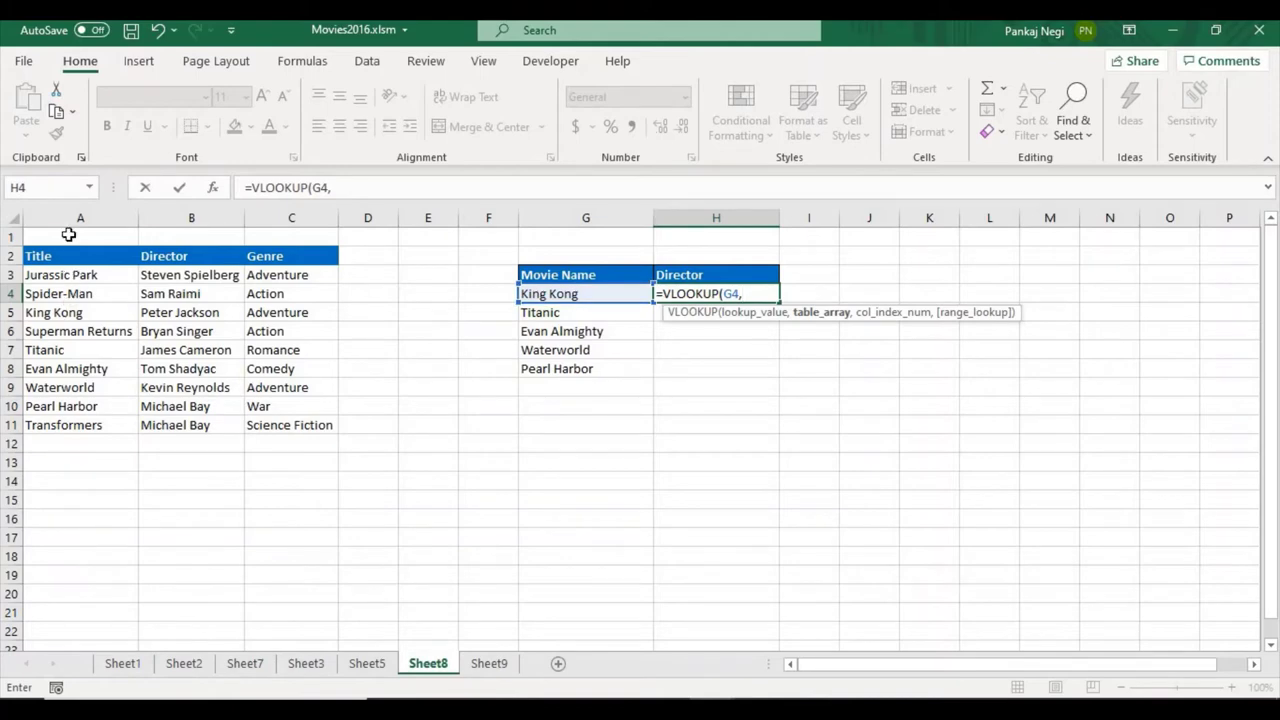
# Complete H4 as =VLOOKUP(G4,A:C,2,0) so it returns Peter Jackson.
pyautogui.moveTo(80, 217); pyautogui.dragTo(281, 220)
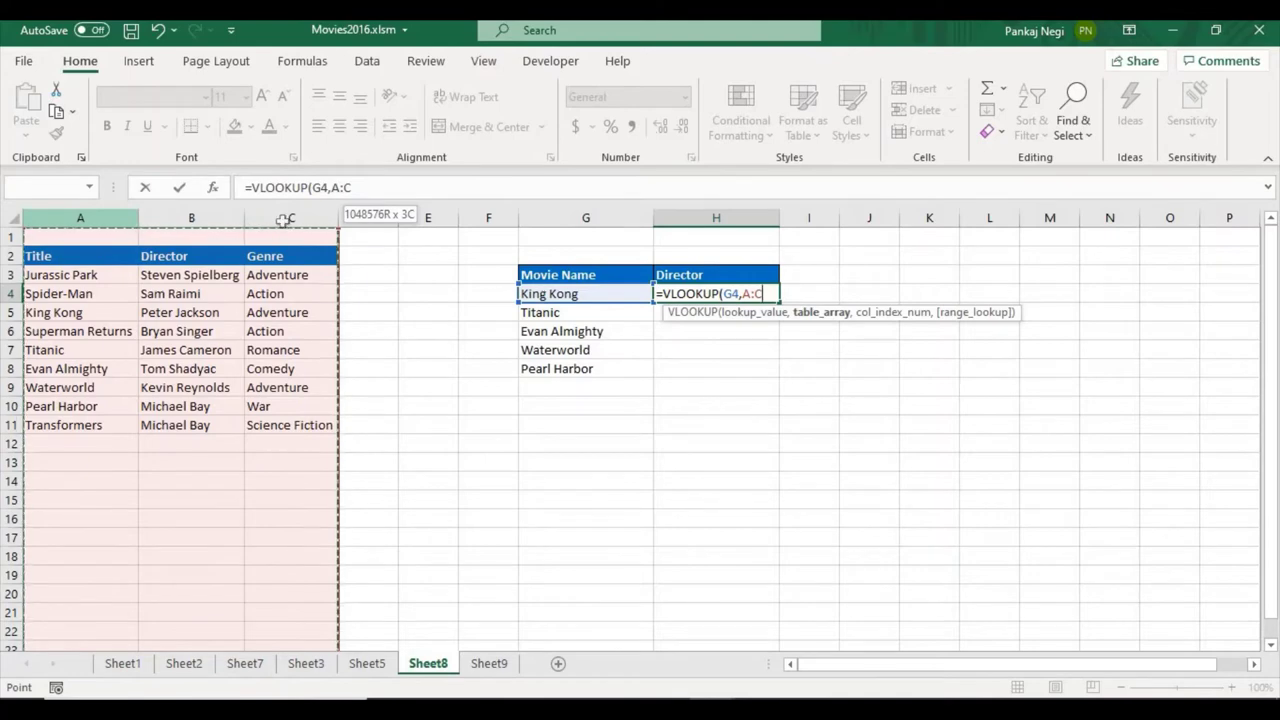
pyautogui.moveTo(281, 220); pyautogui.dragTo(287, 218)
pyautogui.write(',')
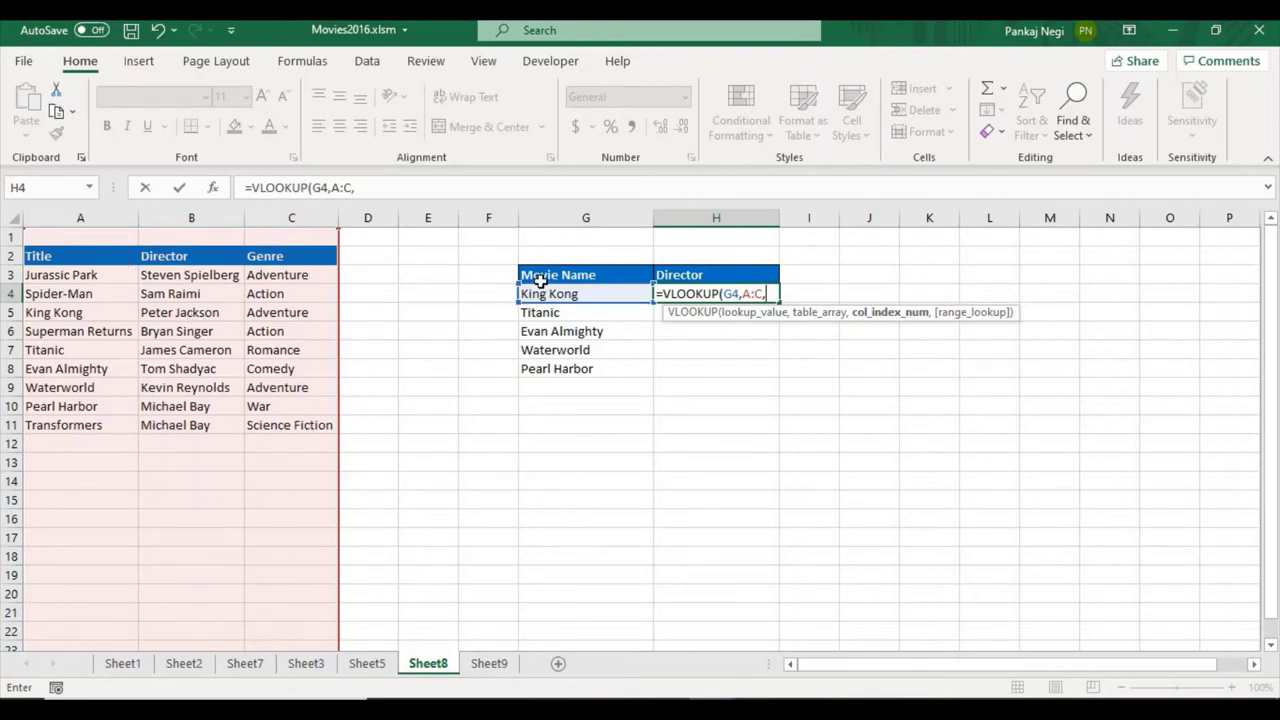
pyautogui.write('2')
pyautogui.write(',0')
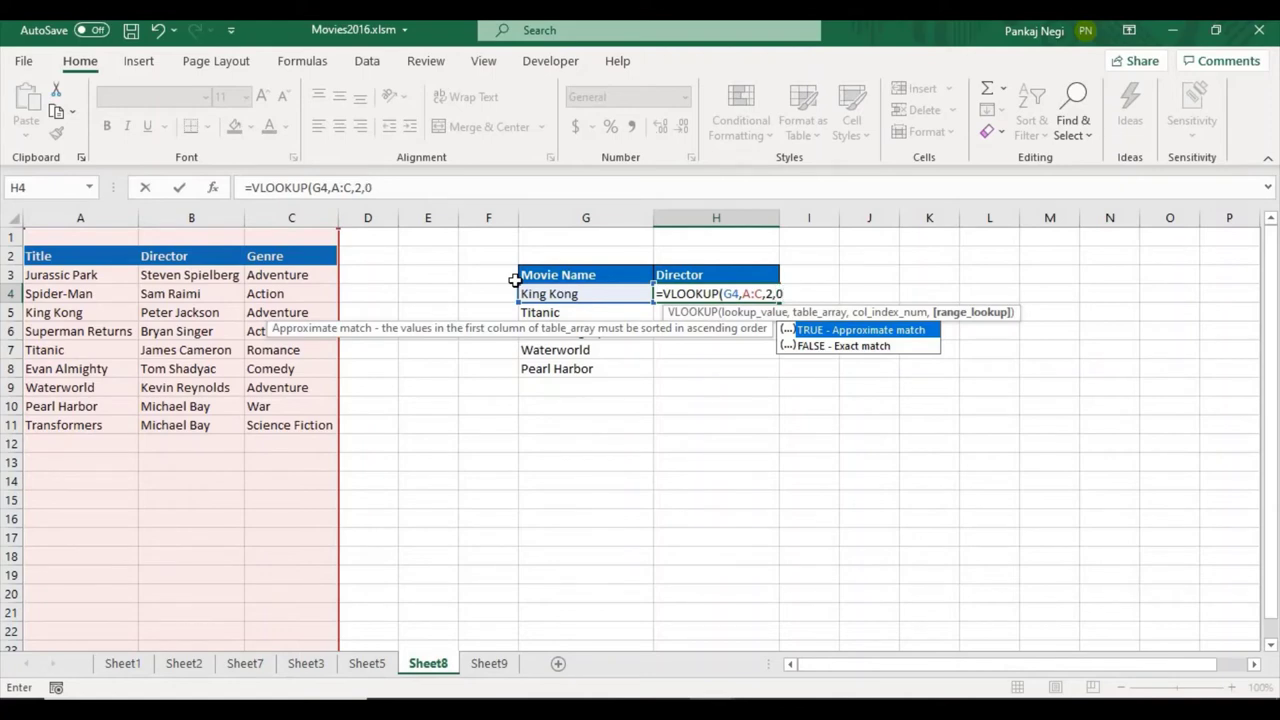
pyautogui.write(')')
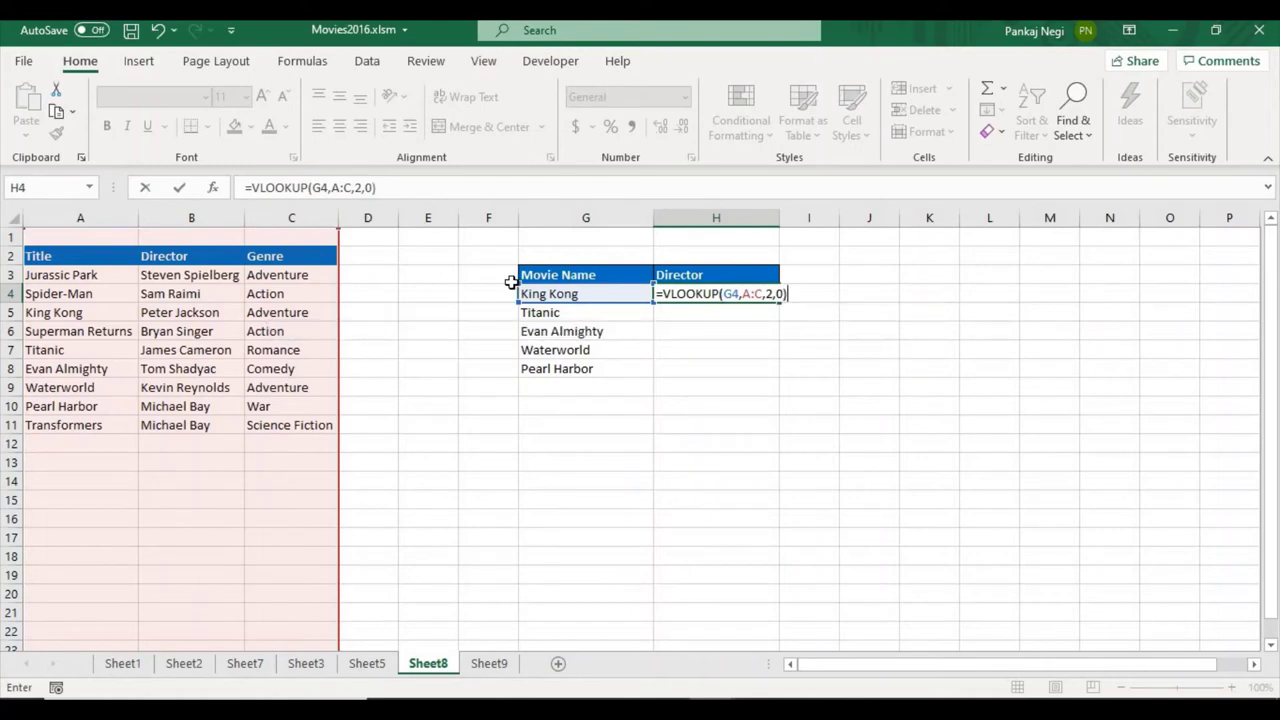
pyautogui.press('Return')
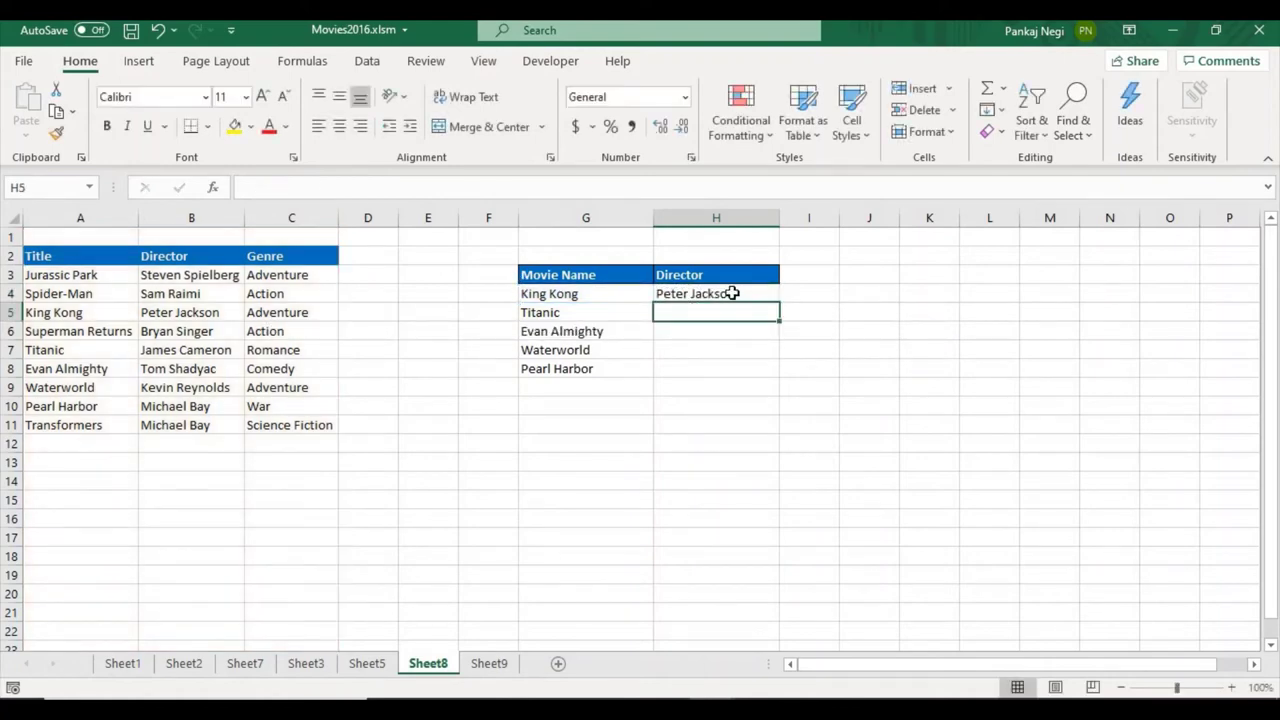
pyautogui.click(732, 293)
pyautogui.moveTo(779, 301); pyautogui.dragTo(784, 375)
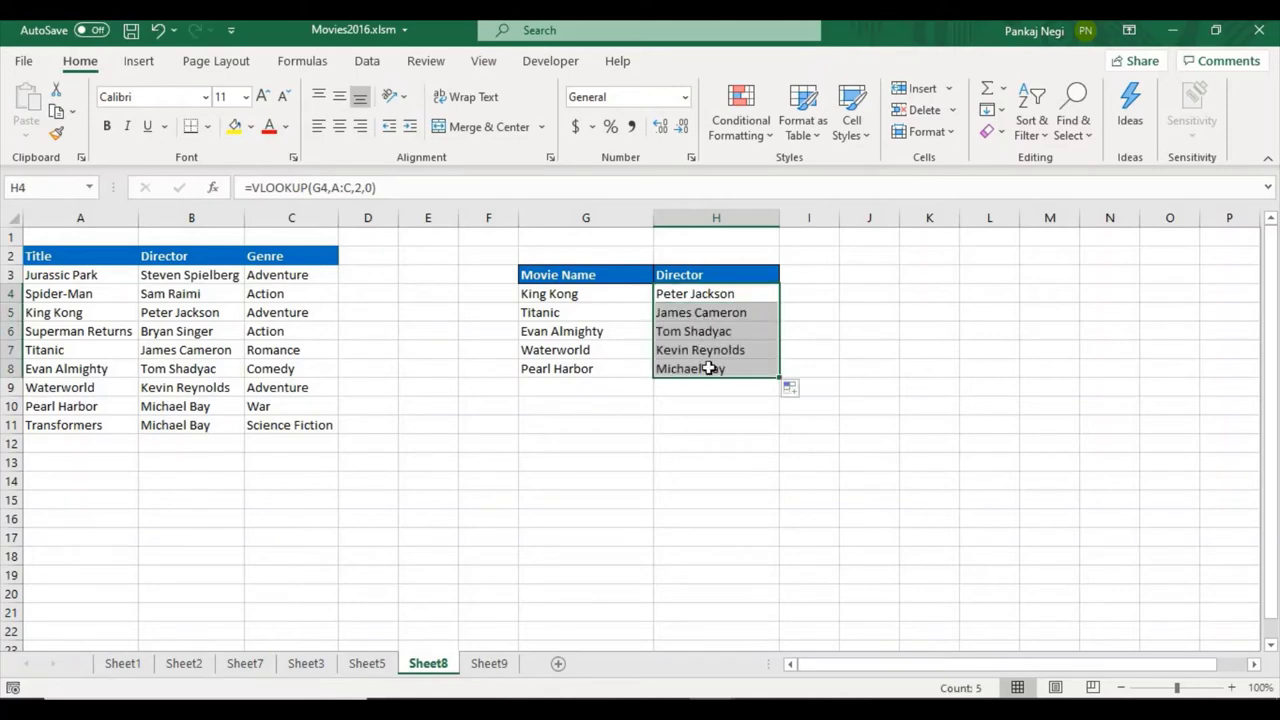
pyautogui.click(709, 368)
pyautogui.click(691, 316)
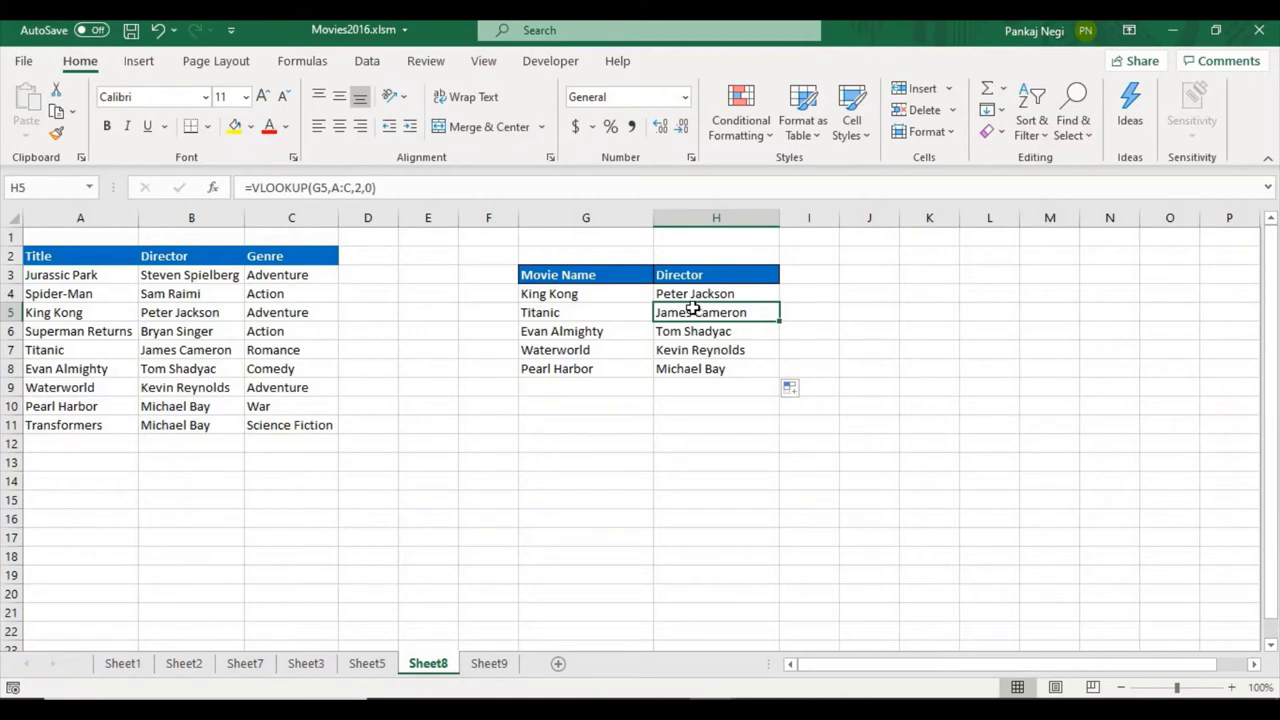
pyautogui.keyDown('shift'); pyautogui.click(737, 369); pyautogui.keyUp('shift')
pyautogui.press('Delete')
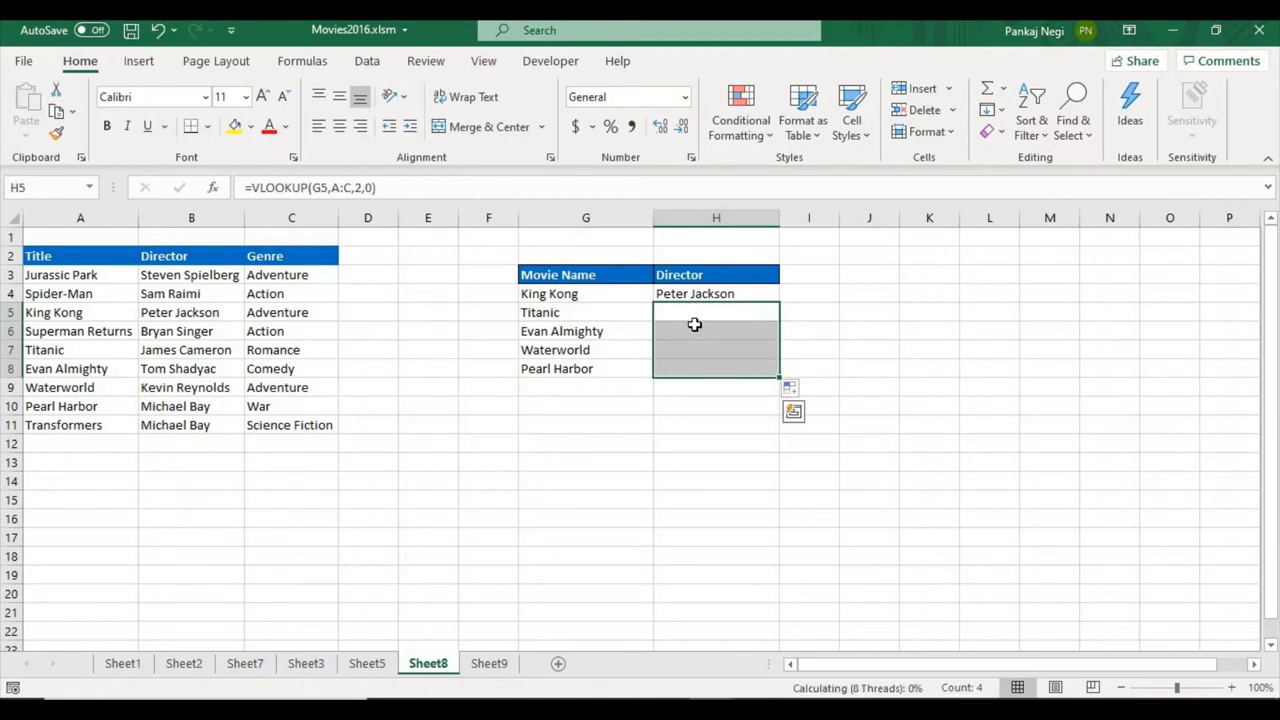
pyautogui.click(700, 312)
pyautogui.click(586, 314)
pyautogui.press('Right')
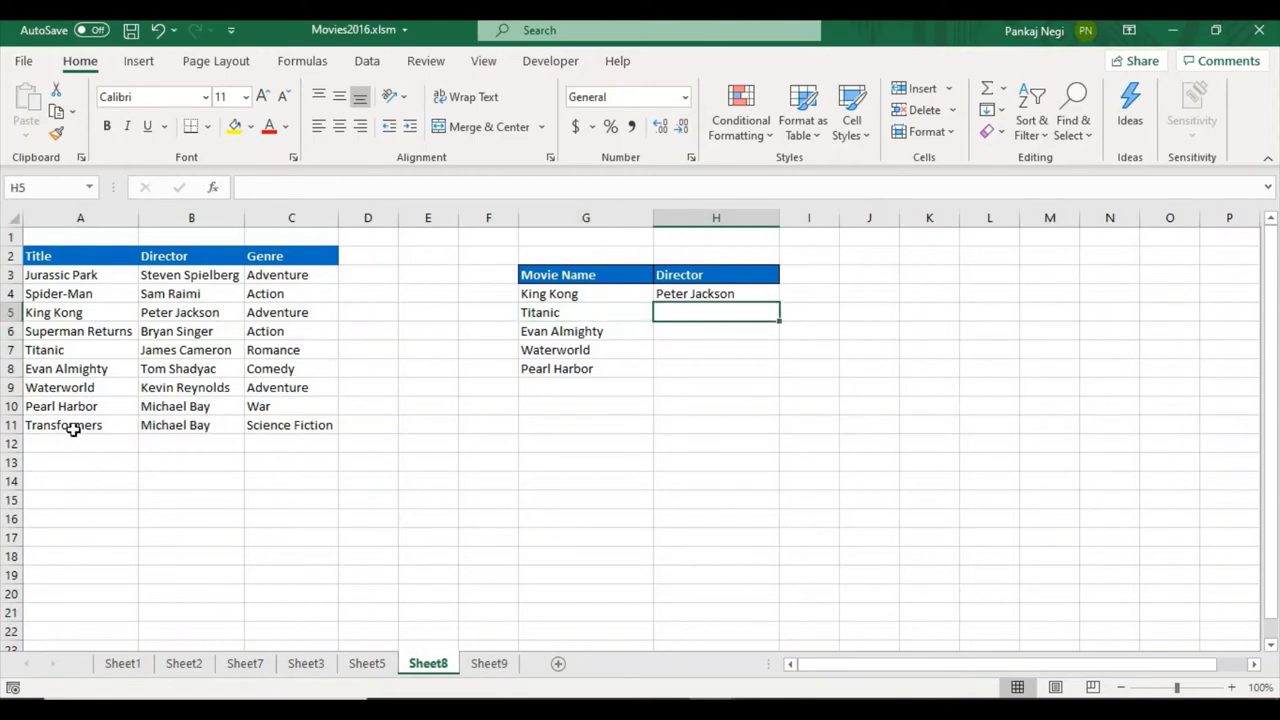
pyautogui.click(82, 428)
pyautogui.hotkey('ctrl', 'c')
# Paste Transformers into G9 at the end of the lookup movie list.
pyautogui.click(591, 388)
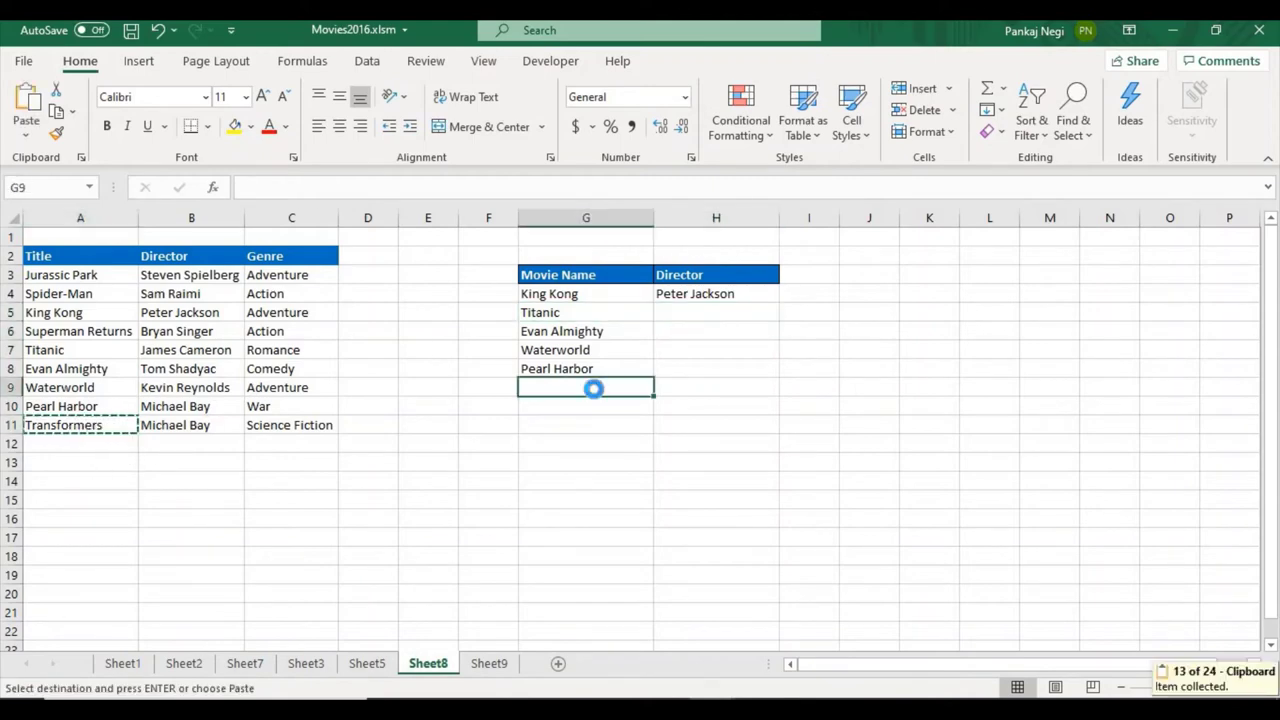
pyautogui.hotkey('ctrl', 'v')
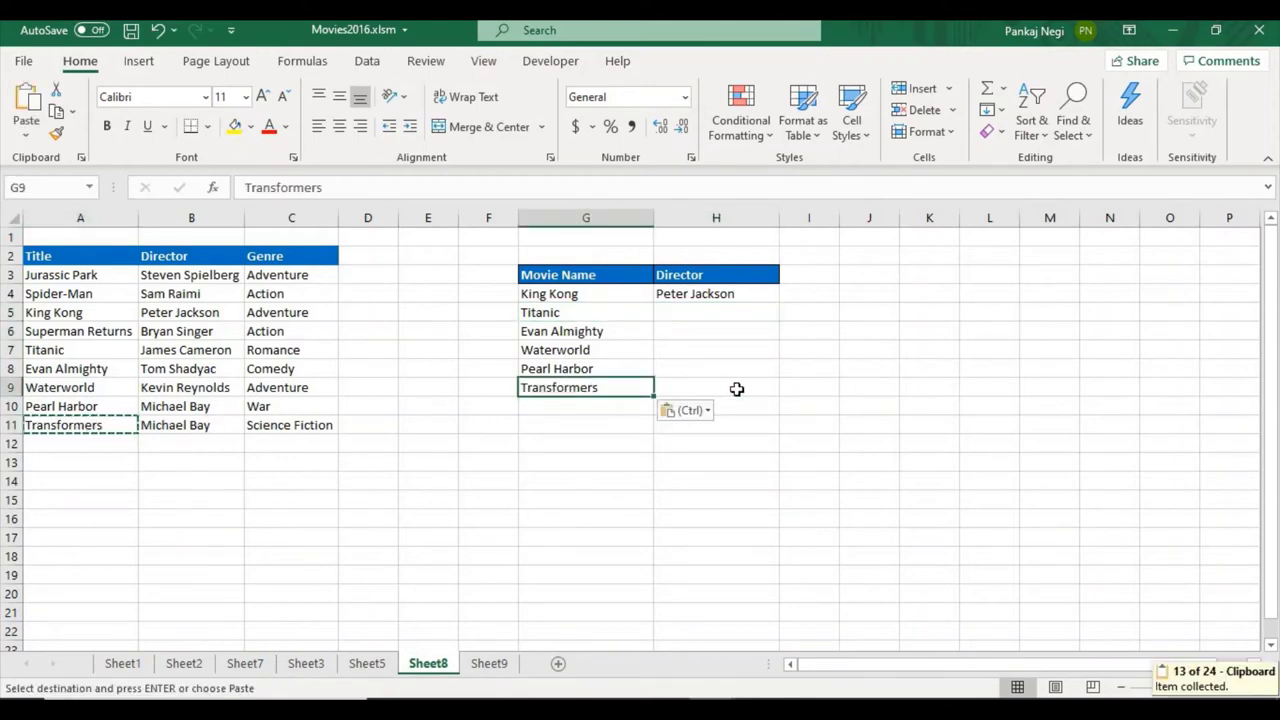
pyautogui.click(737, 388)
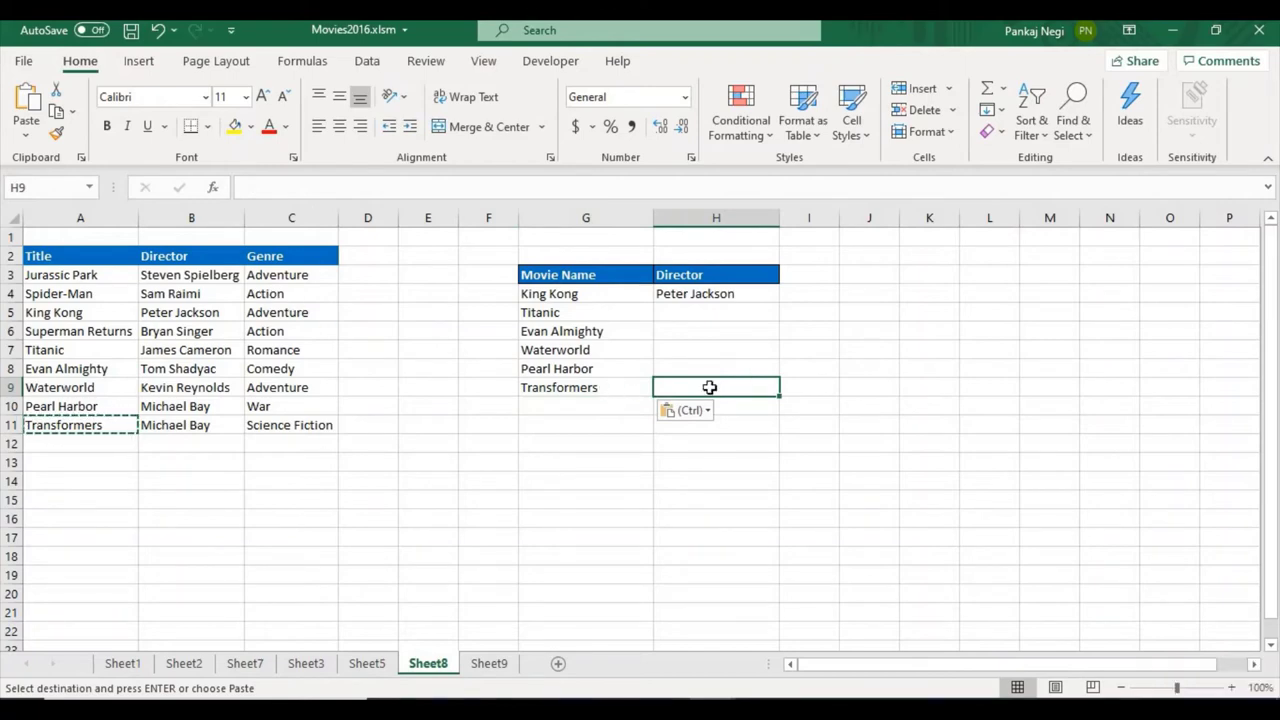
pyautogui.press('Left')
pyautogui.press('Right')
pyautogui.click(818, 391)
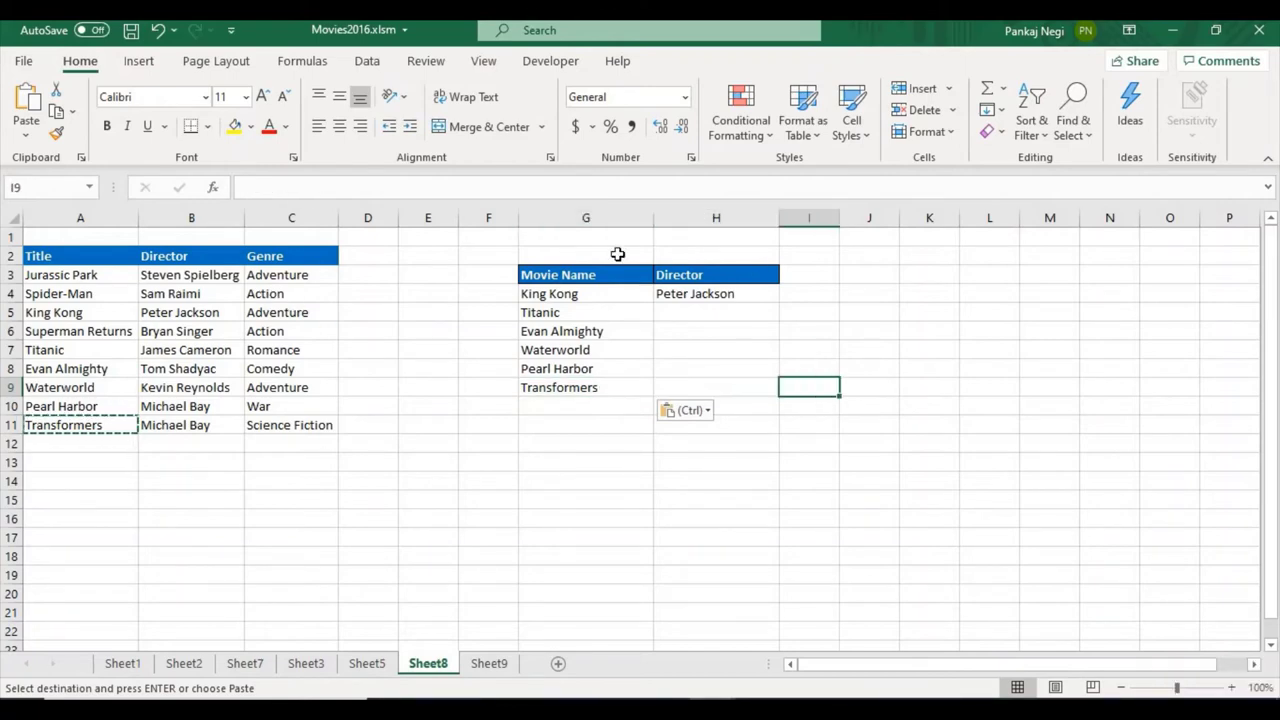
# Copy the Genre header from C2 into I3 as the table's third header.
pyautogui.click(285, 260)
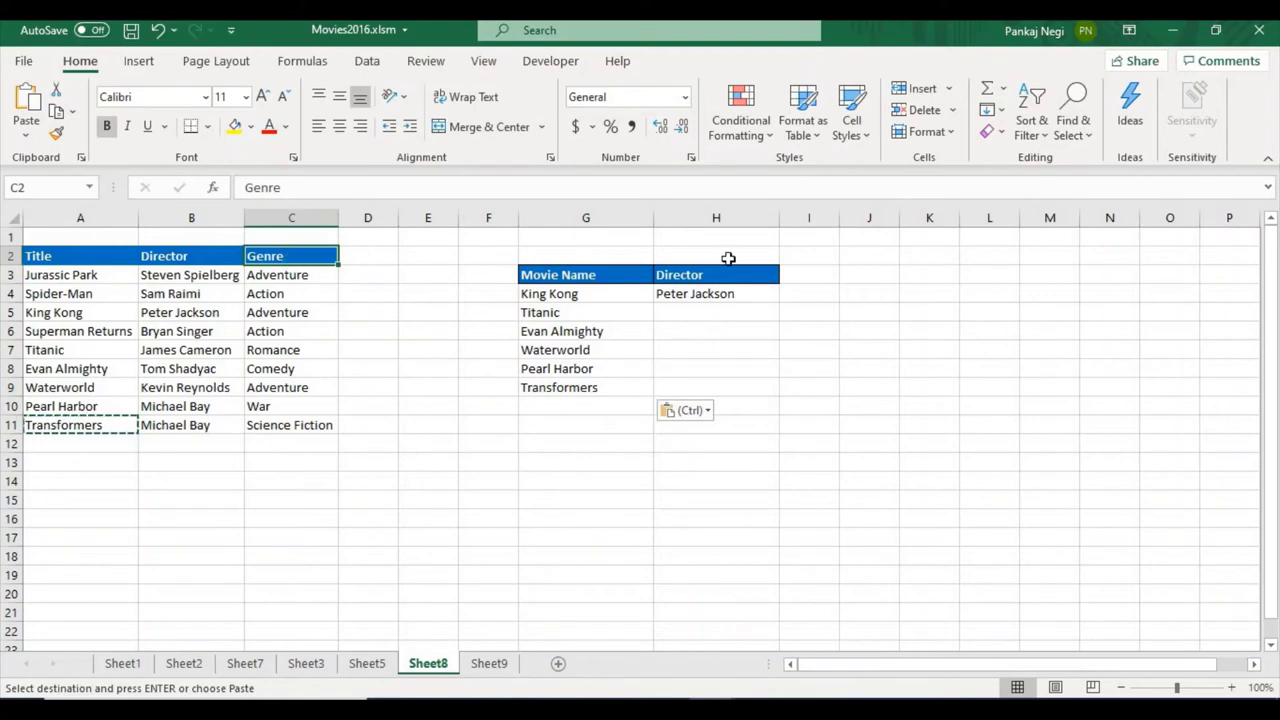
pyautogui.hotkey('ctrl', 'c')
pyautogui.click(841, 274)
pyautogui.click(806, 274)
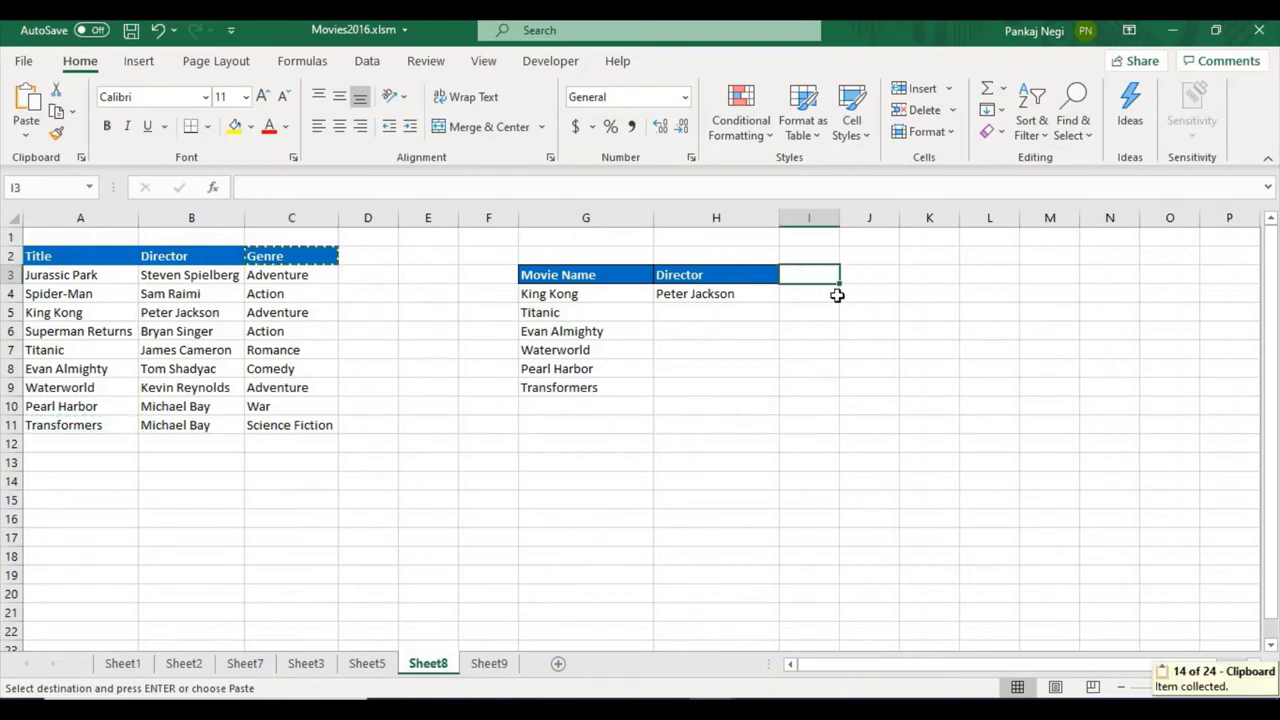
pyautogui.hotkey('ctrl', 'v')
pyautogui.click(814, 290)
pyautogui.press('Left')
pyautogui.press('Right')
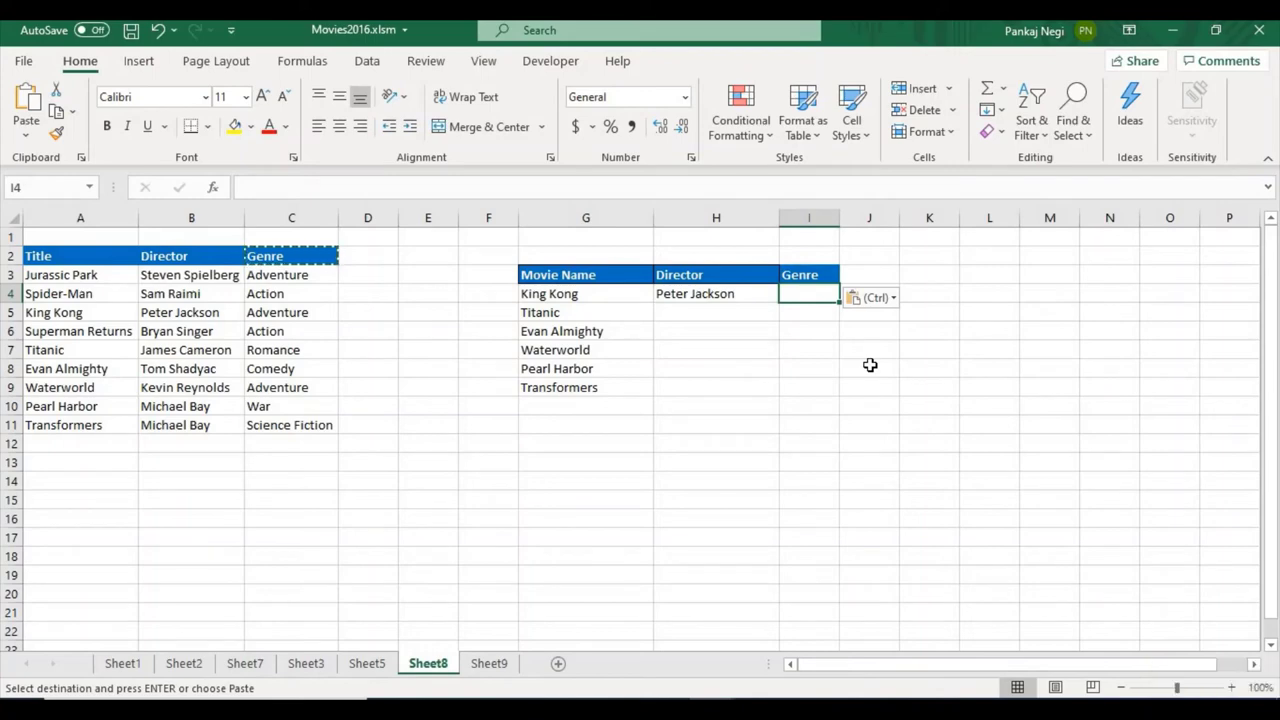
pyautogui.click(806, 298)
pyautogui.moveTo(62, 275); pyautogui.dragTo(75, 425)
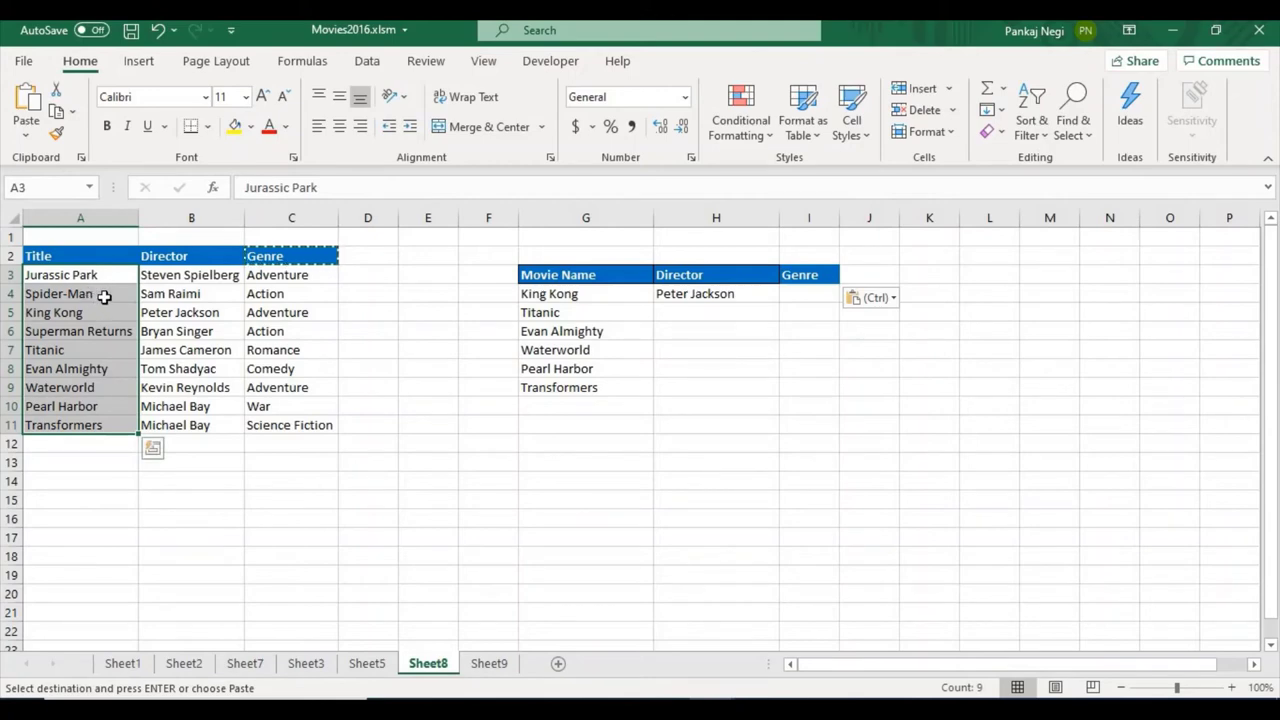
pyautogui.click(106, 298)
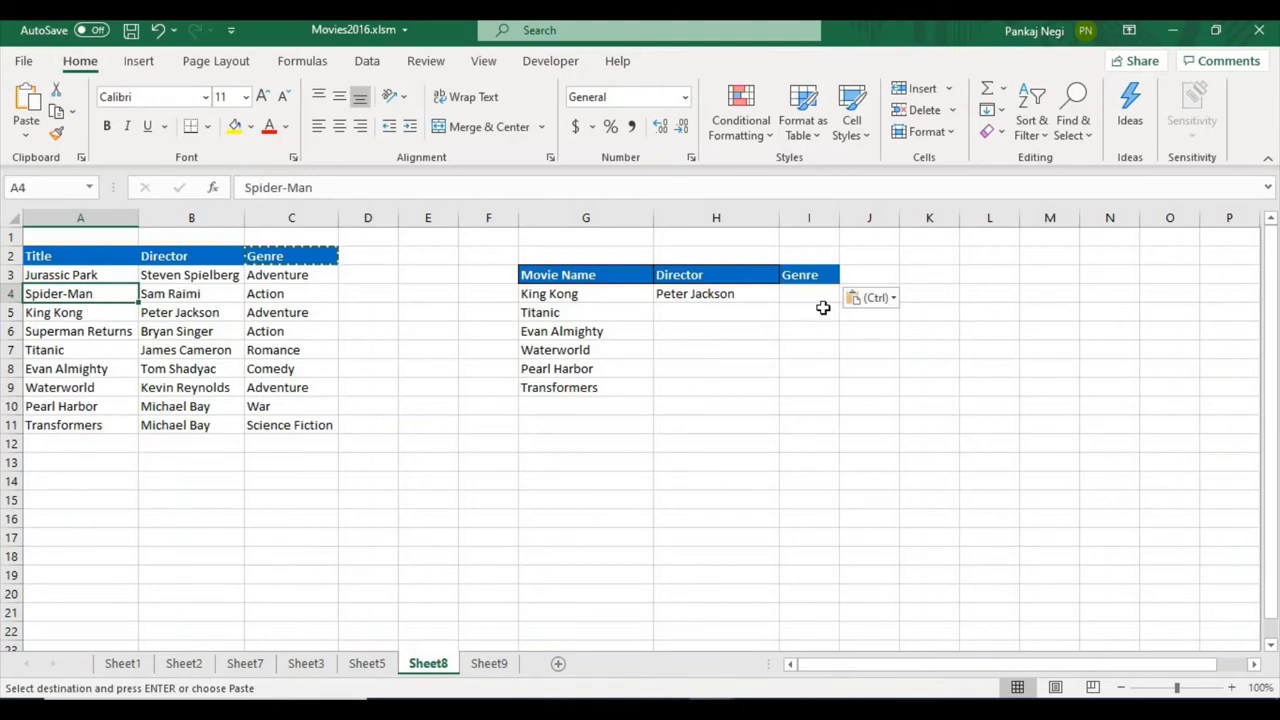
pyautogui.click(806, 294)
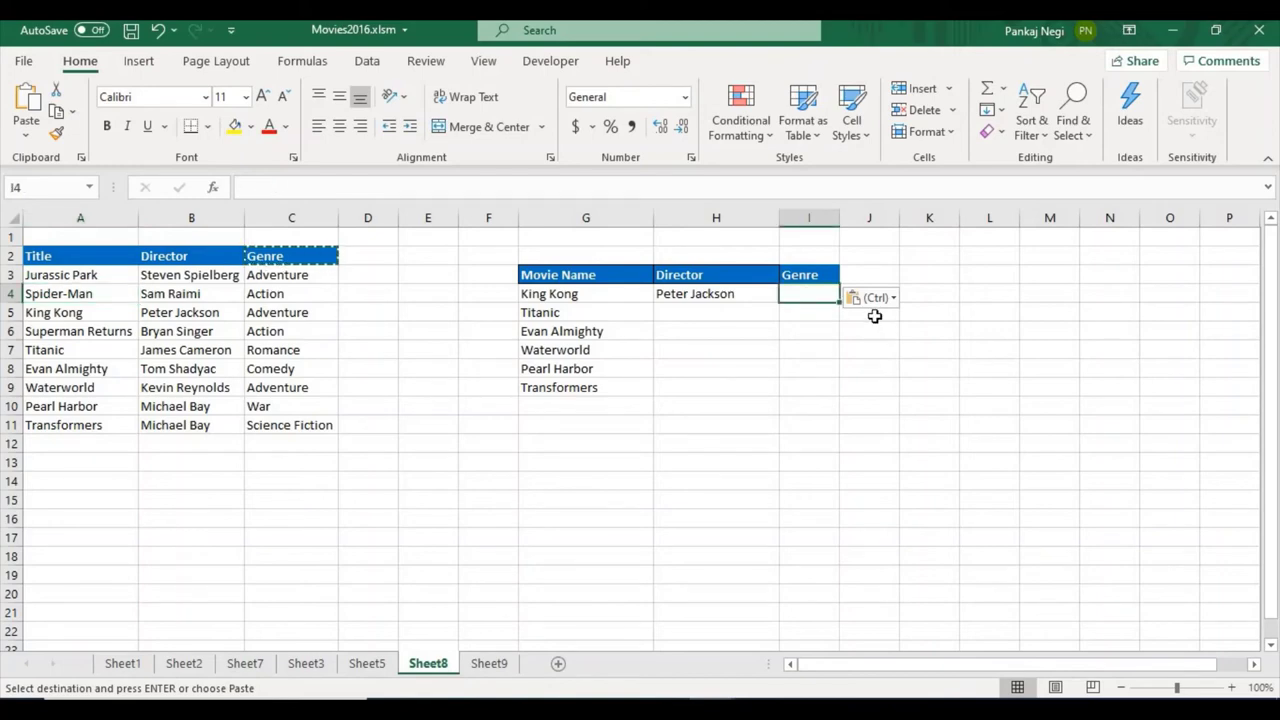
# Enter =VLOOKUP(G4,A:C,3,0) in I4 so King Kong's genre shows Adventure.
pyautogui.write('=')
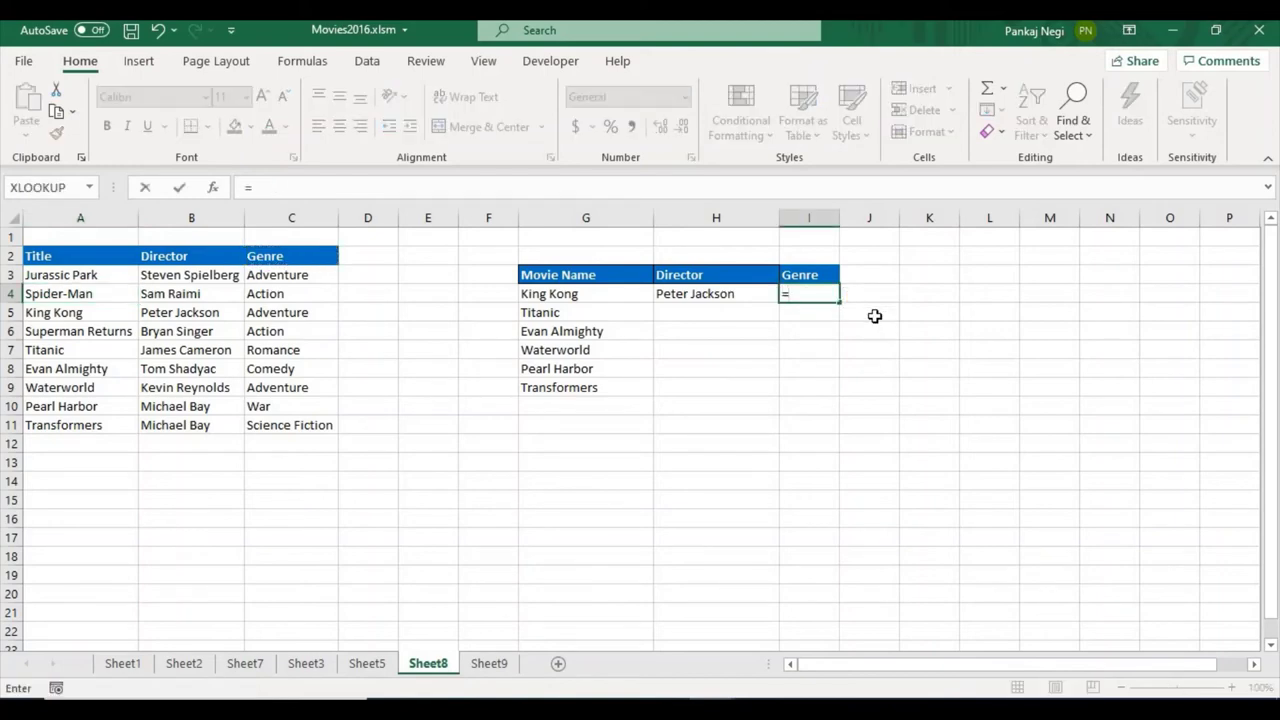
pyautogui.write('vl')
pyautogui.doubleClick(830, 314)
pyautogui.click(577, 295)
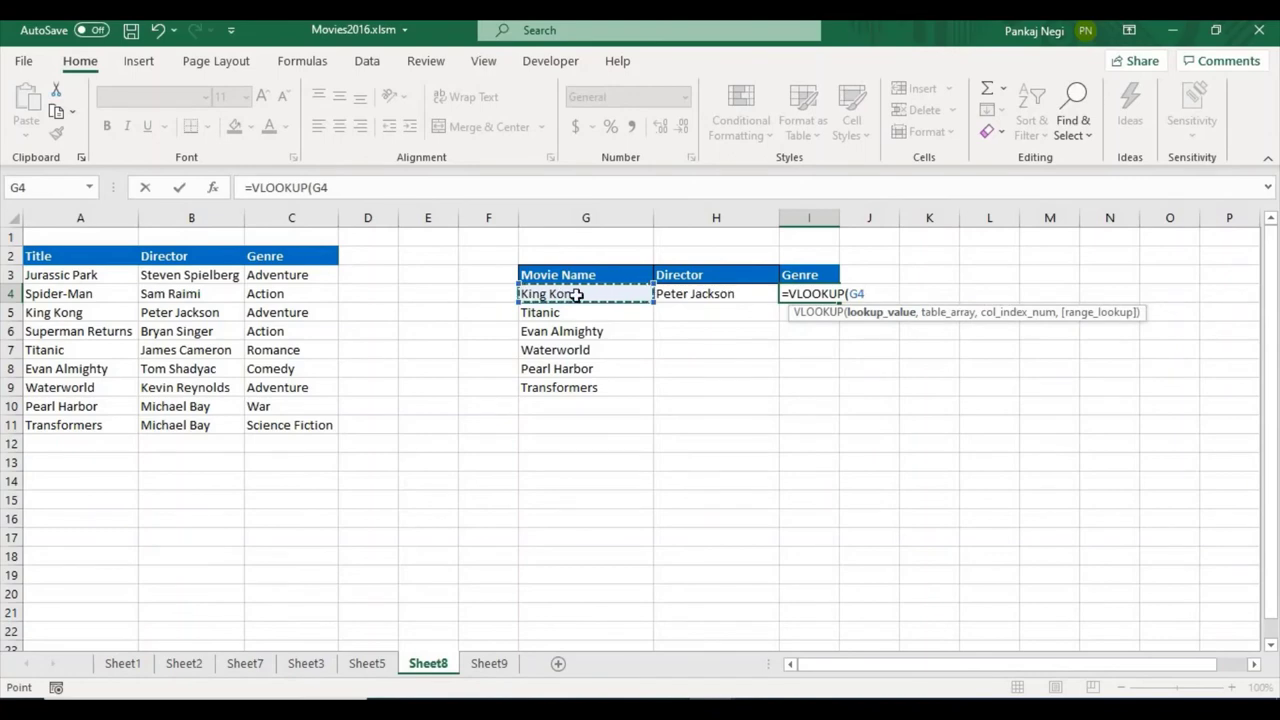
pyautogui.write(',')
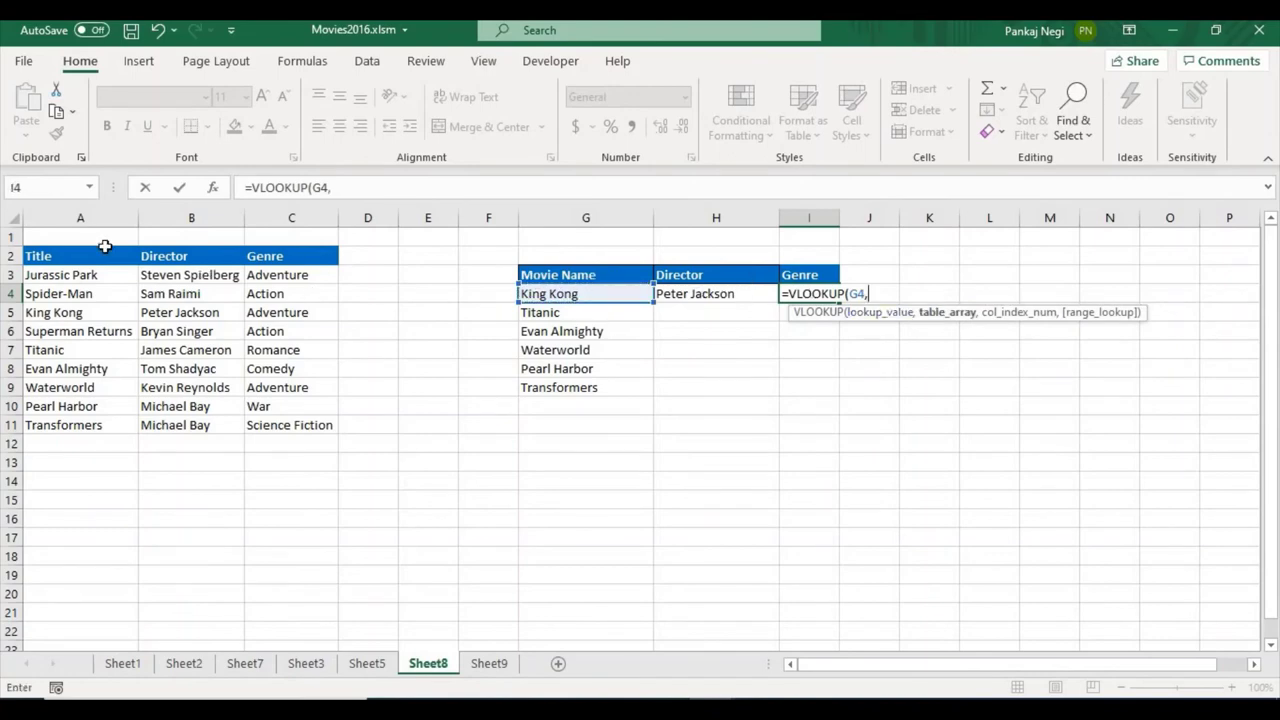
pyautogui.moveTo(68, 217); pyautogui.dragTo(280, 207)
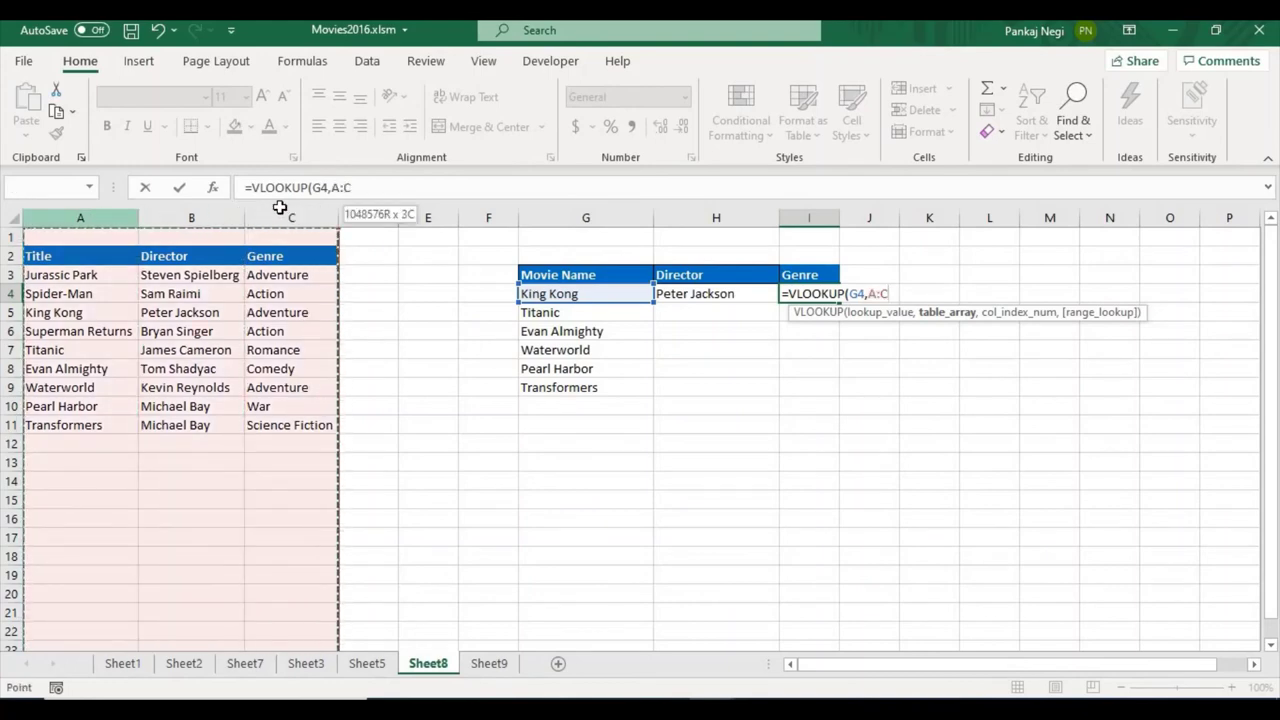
pyautogui.moveTo(280, 207); pyautogui.dragTo(281, 207)
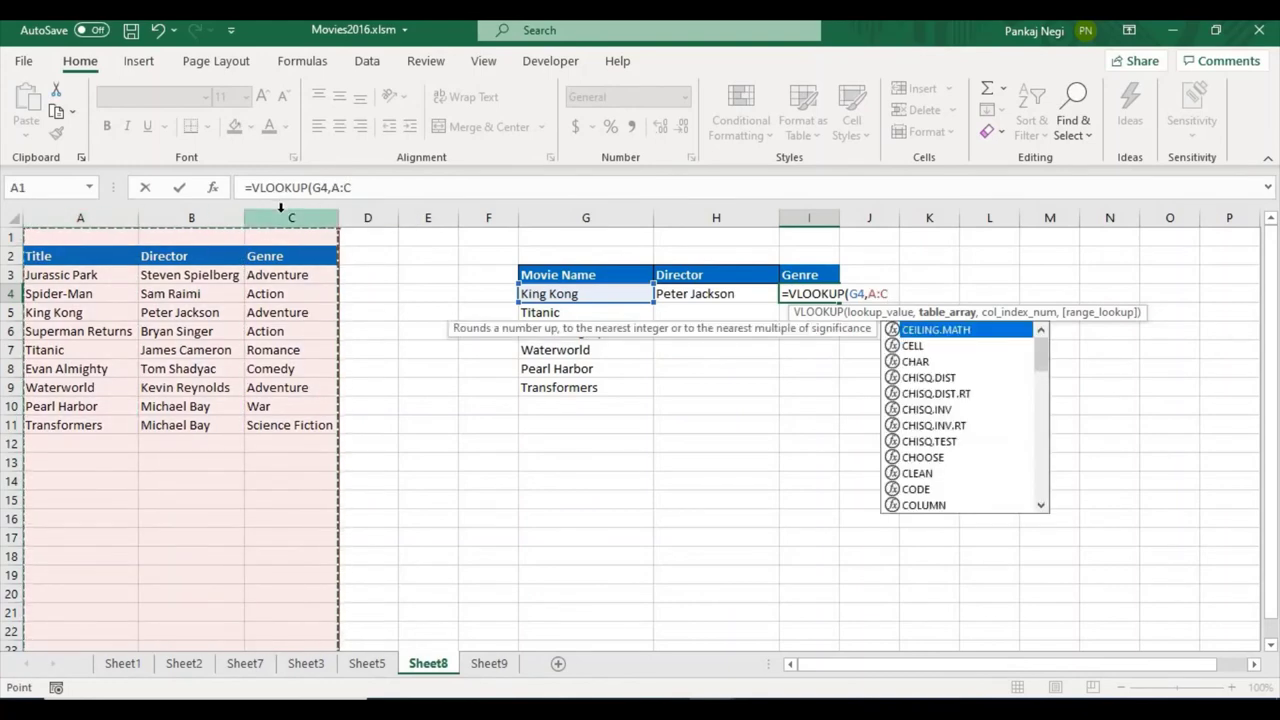
pyautogui.write(',')
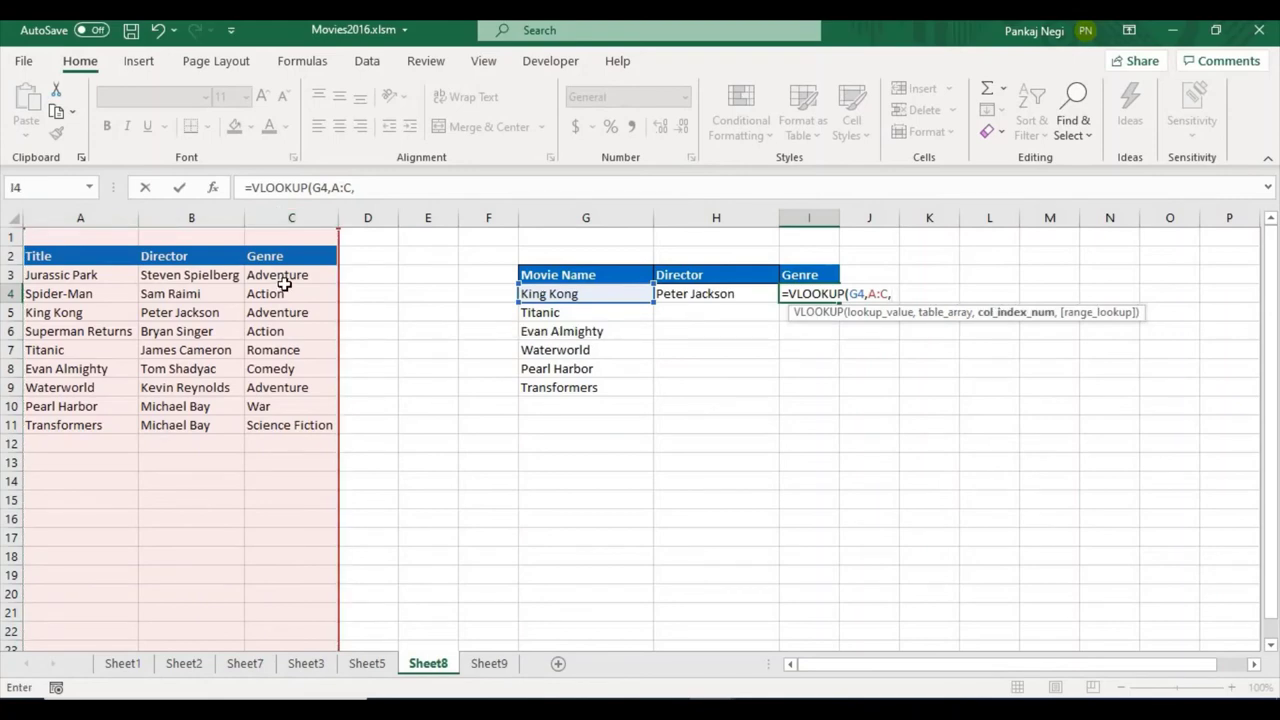
pyautogui.write('3')
pyautogui.write(',')
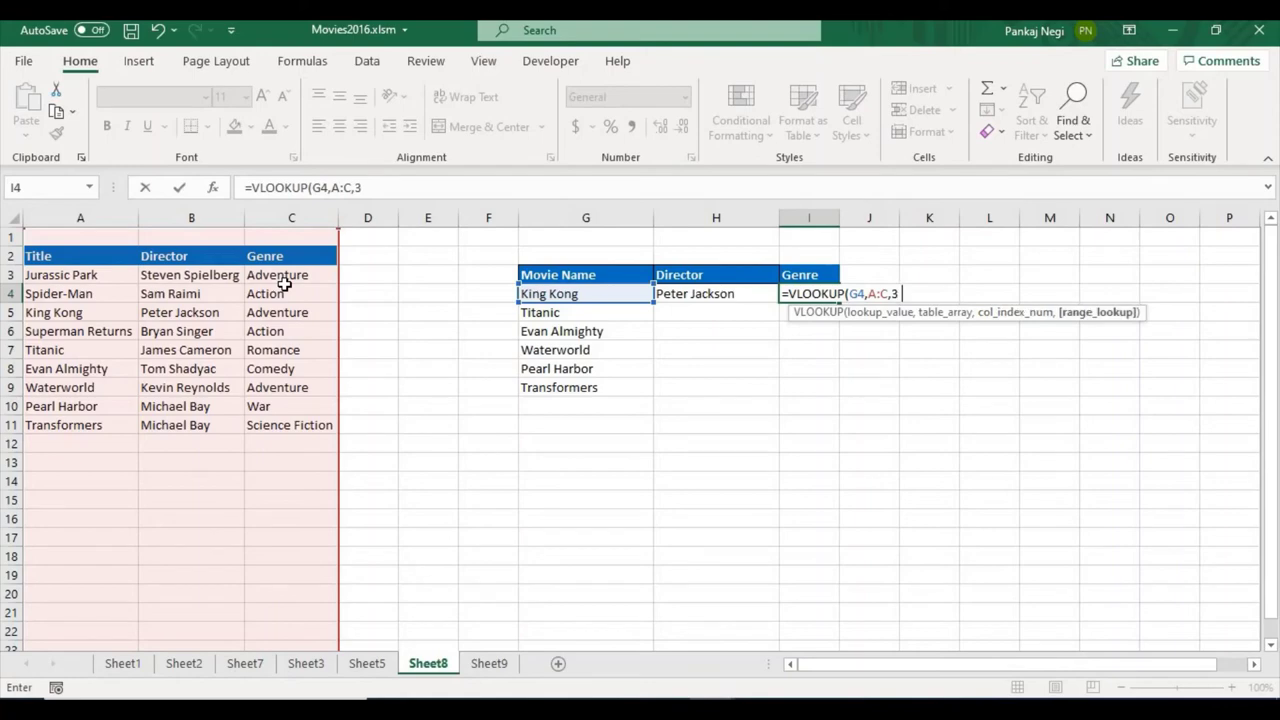
pyautogui.write('0')
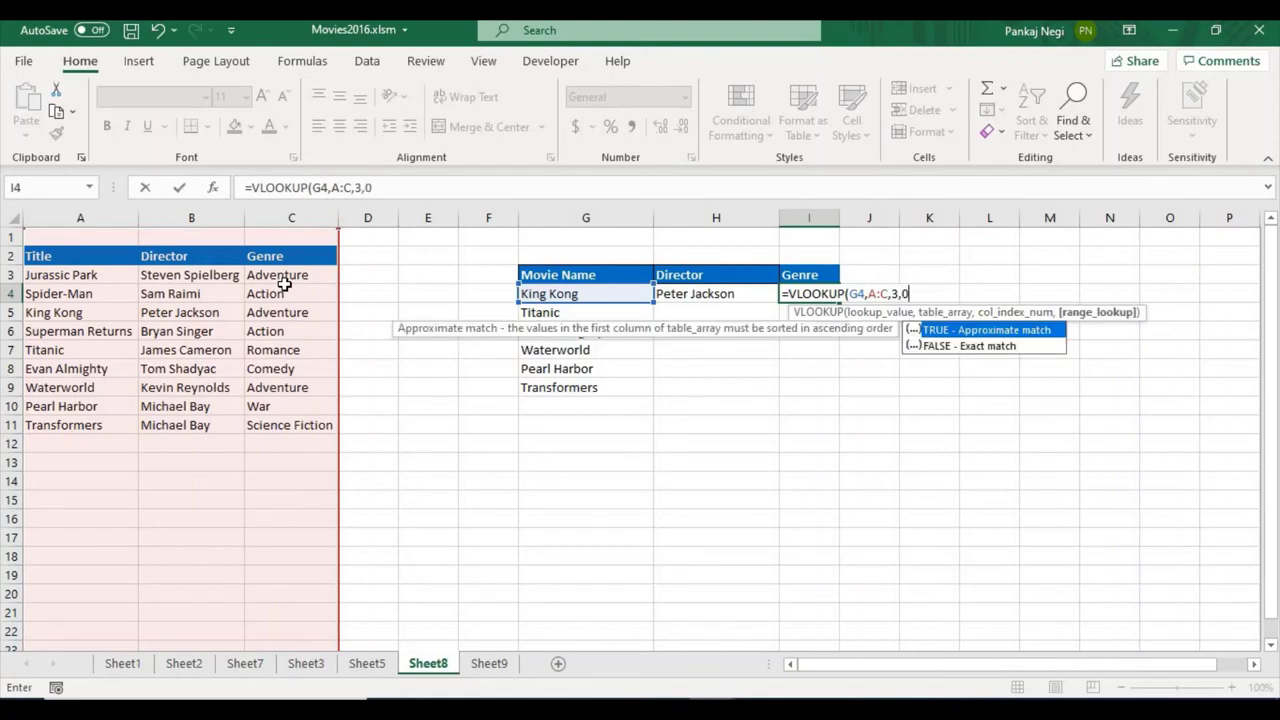
pyautogui.write(')')
pyautogui.press('Return')
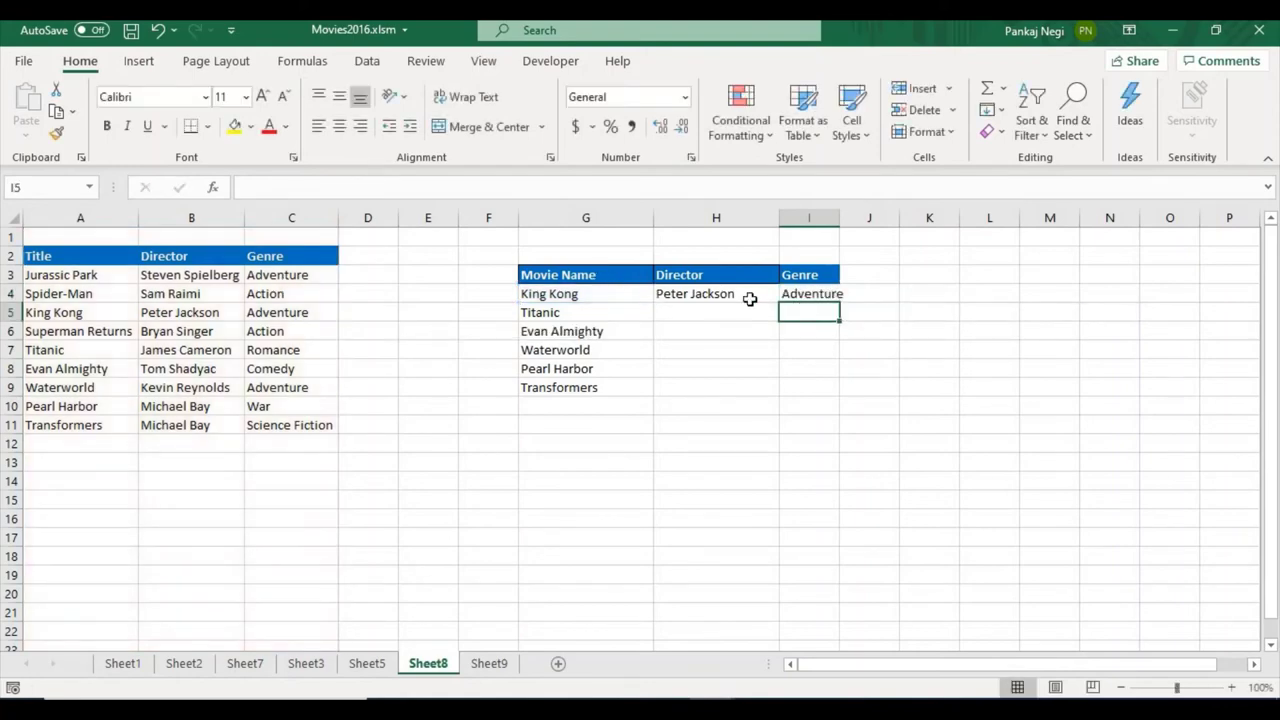
# Fill the H4:I4 lookups down to row 9 and autofit column I to fit Science Fiction.
pyautogui.moveTo(700, 293); pyautogui.dragTo(805, 315)
pyautogui.moveTo(800, 378); pyautogui.dragTo(801, 384)
pyautogui.hotkey('ctrl', 'd')
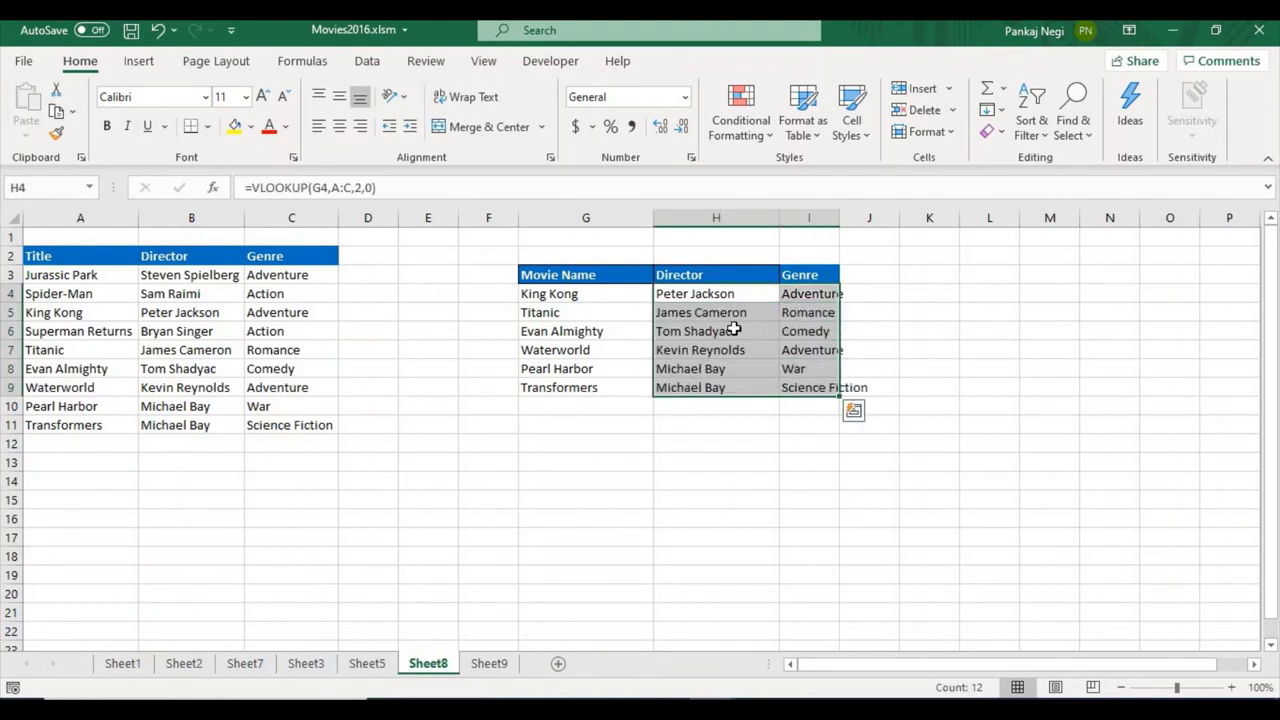
pyautogui.moveTo(703, 293); pyautogui.dragTo(793, 365)
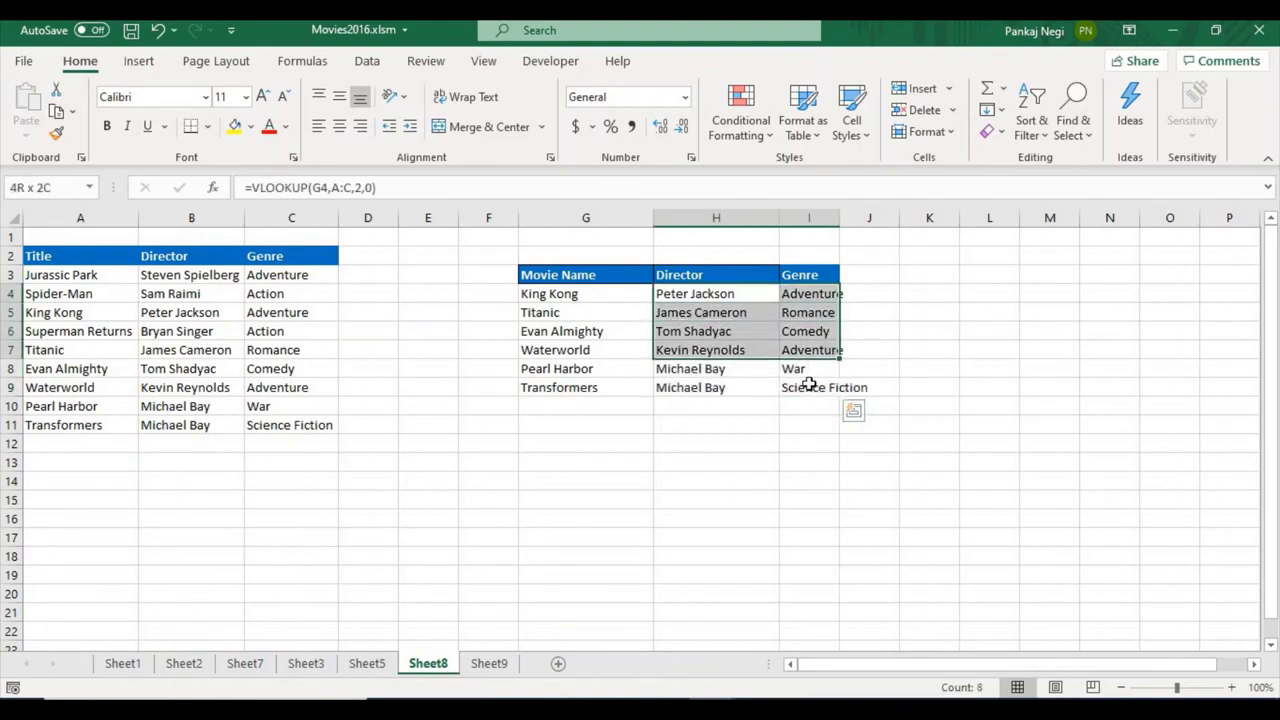
pyautogui.moveTo(730, 302); pyautogui.dragTo(812, 392)
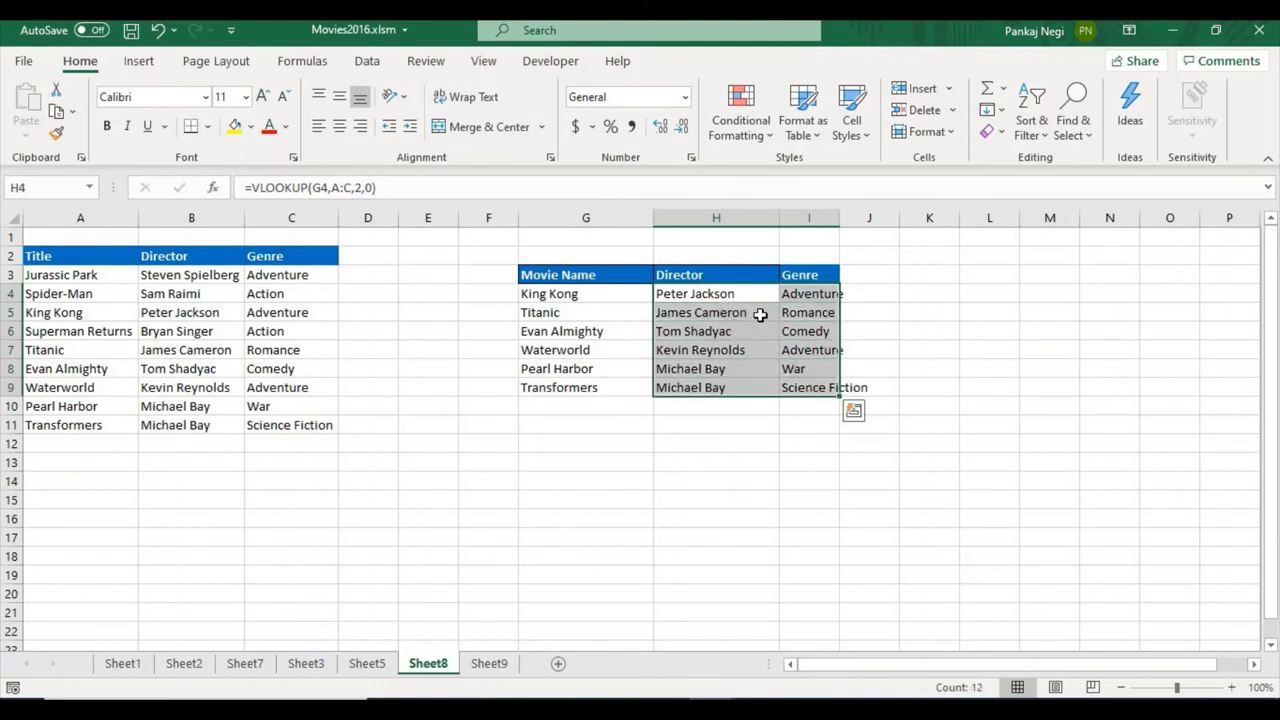
pyautogui.moveTo(726, 294); pyautogui.dragTo(814, 385)
pyautogui.click(790, 350)
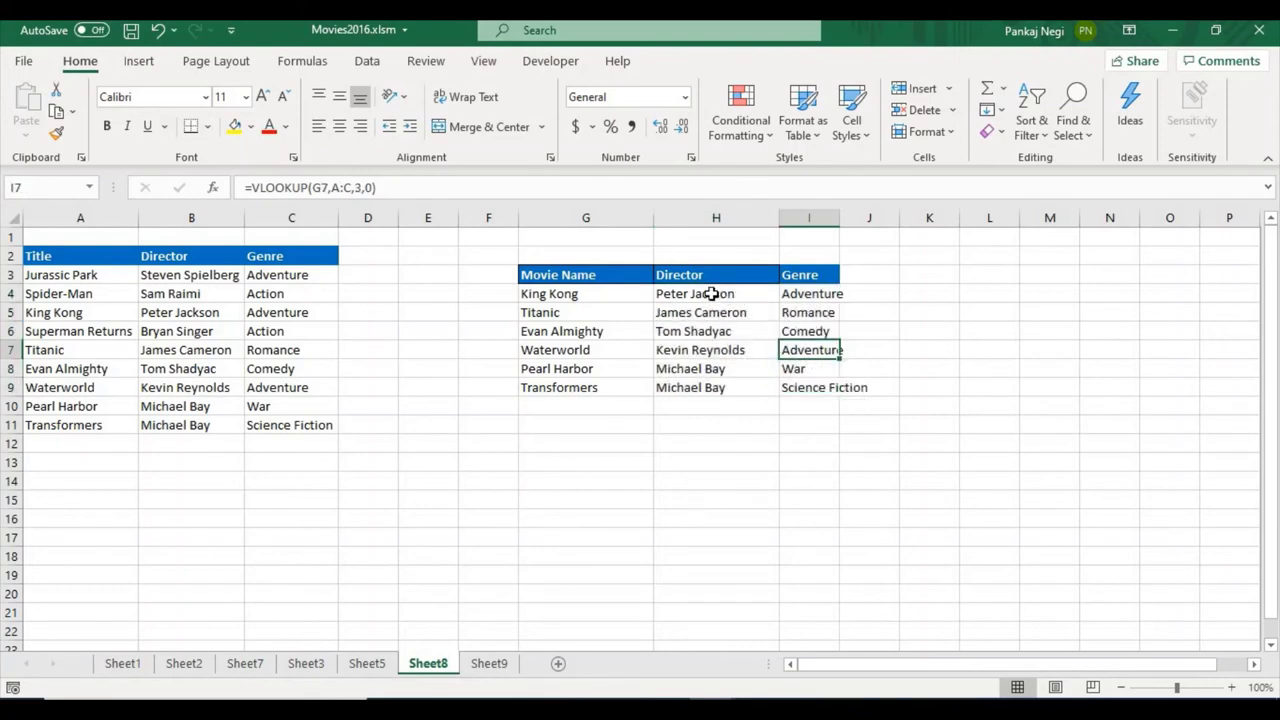
pyautogui.moveTo(716, 294); pyautogui.dragTo(814, 388)
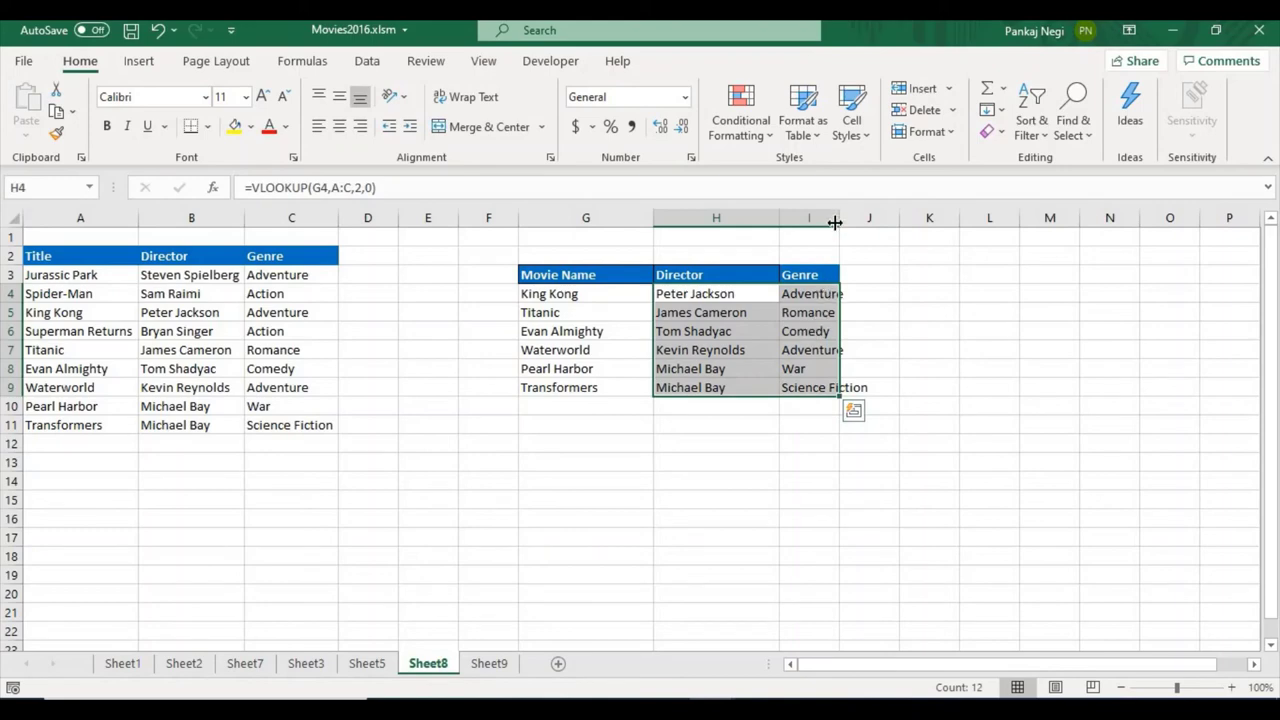
pyautogui.doubleClick(840, 219)
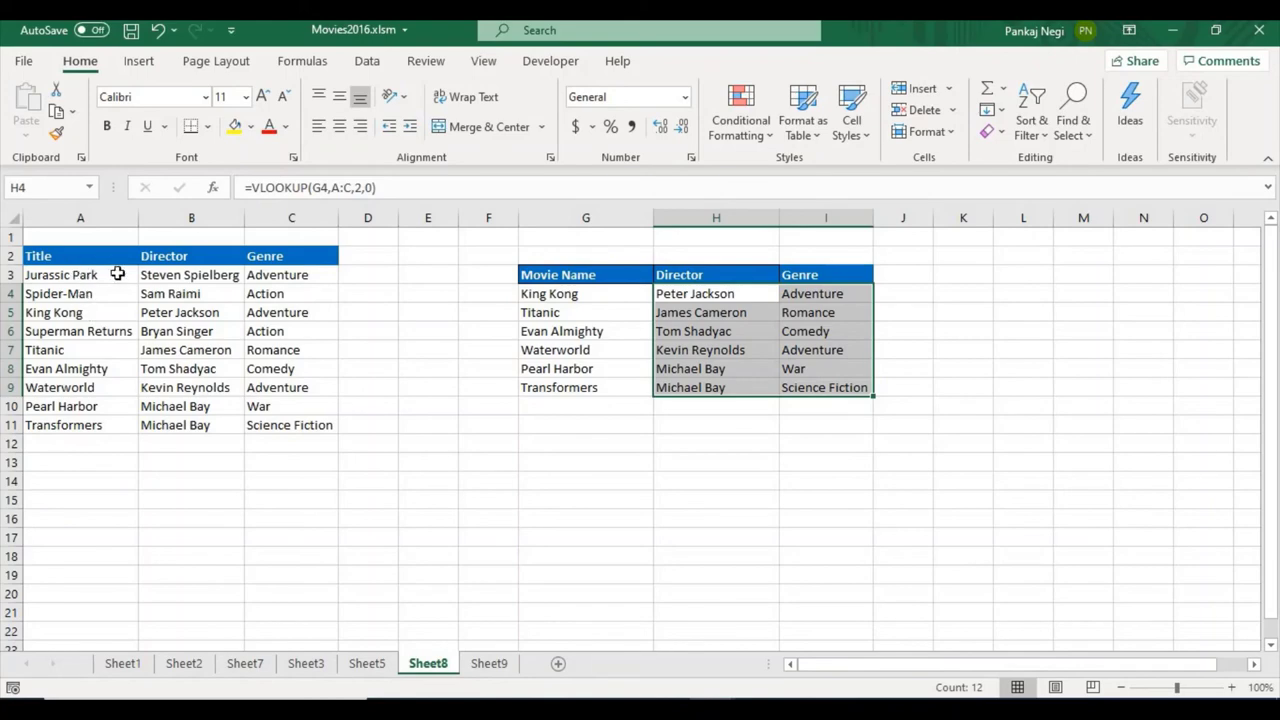
# Insert a blank column A and paste the Director column into it.
pyautogui.rightClick(86, 218)
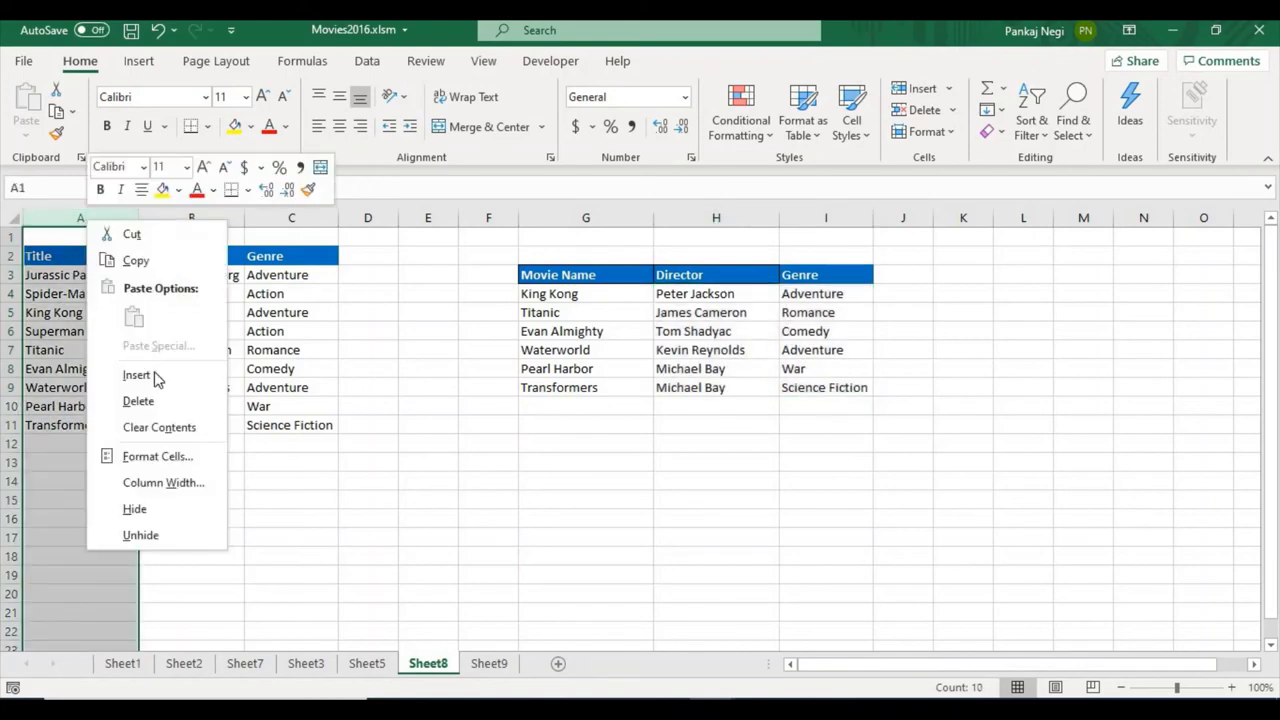
pyautogui.click(155, 374)
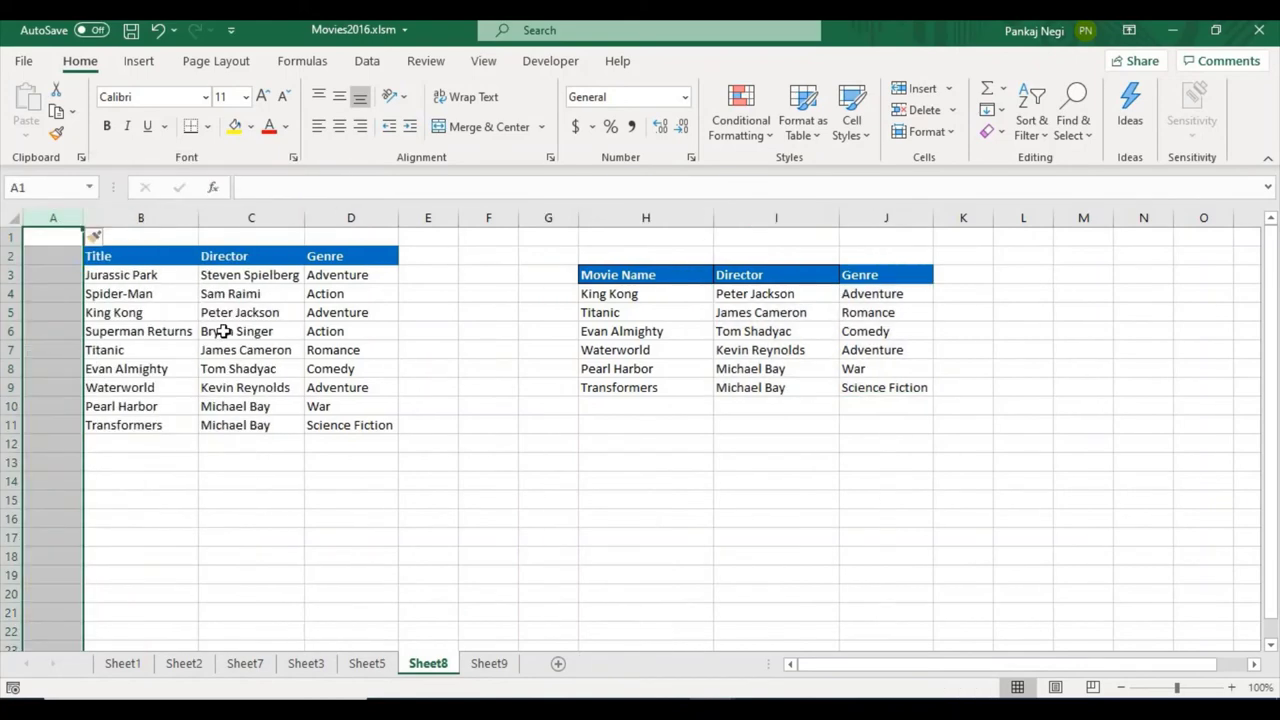
pyautogui.click(241, 216)
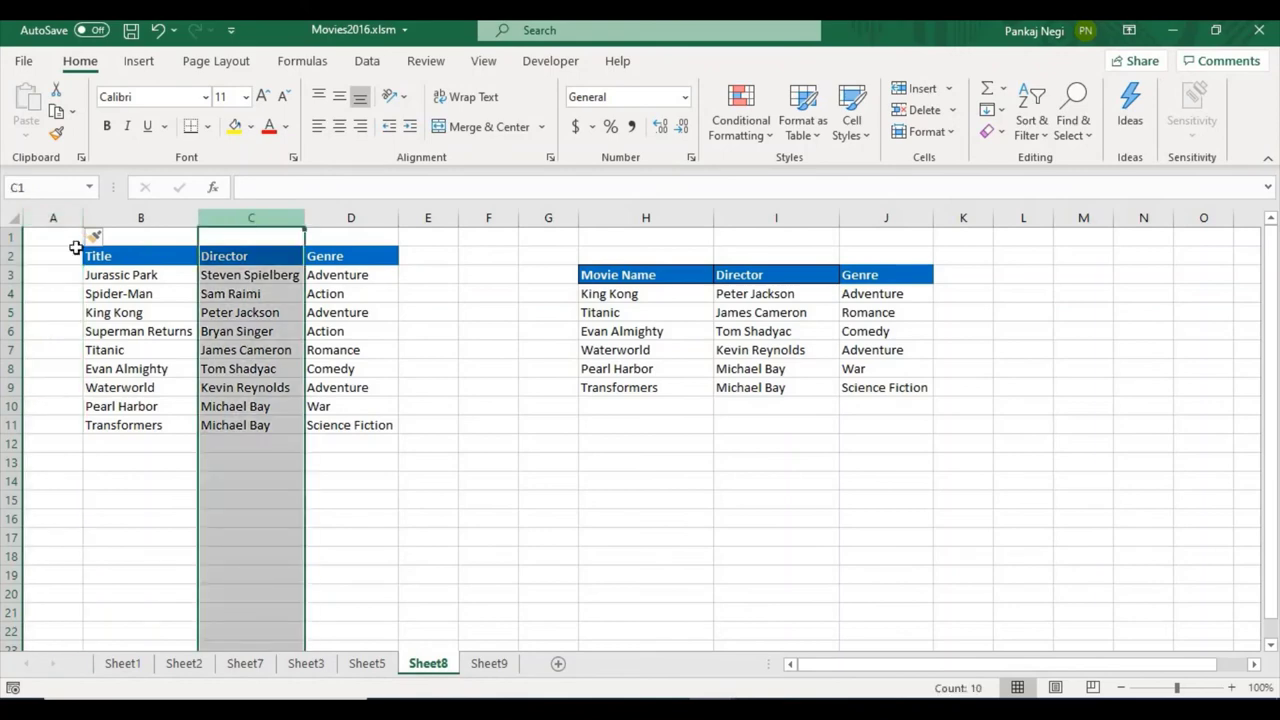
pyautogui.hotkey('ctrl', 'c')
pyautogui.click(55, 216)
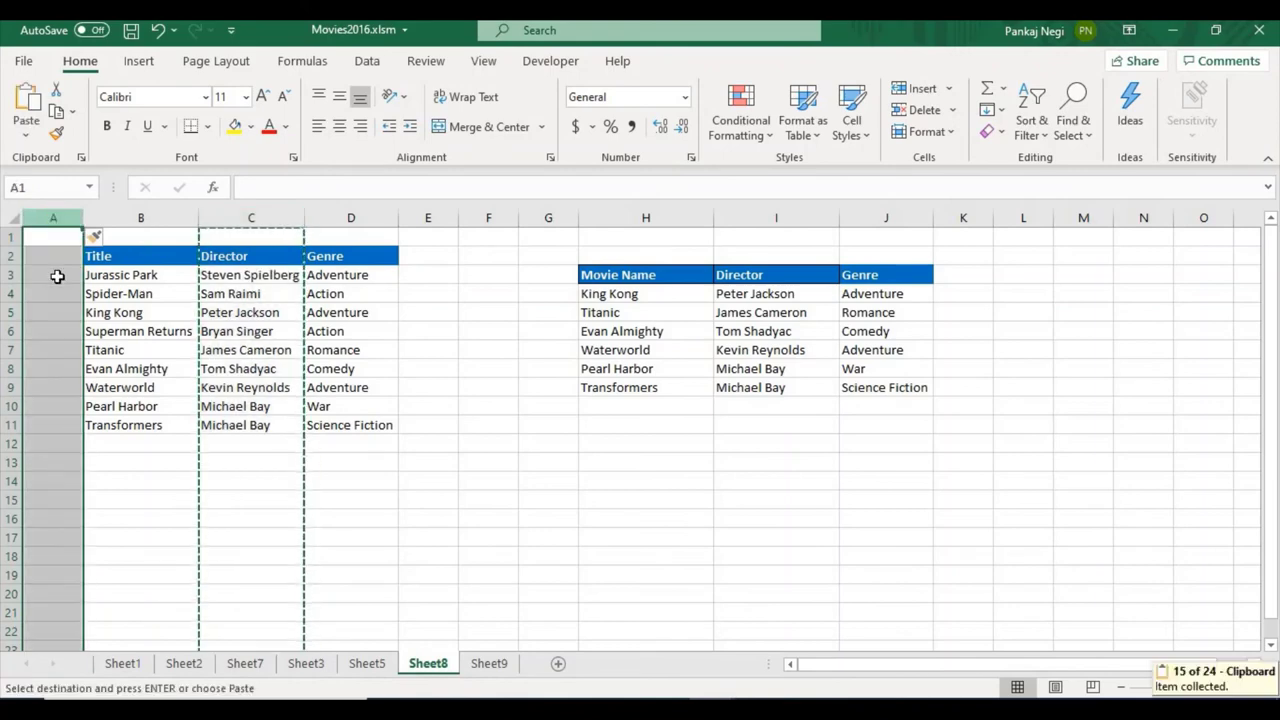
pyautogui.hotkey('ctrl', 'v')
pyautogui.click(175, 276)
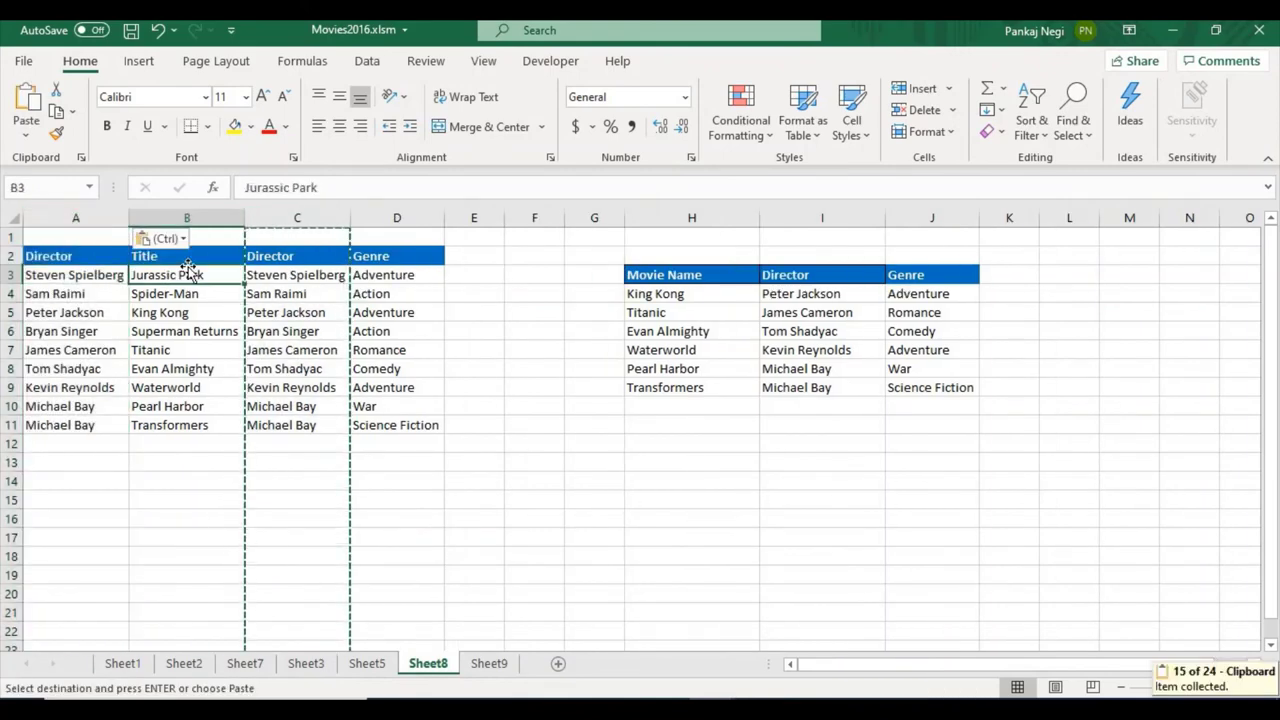
pyautogui.click(282, 276)
pyautogui.click(385, 478)
pyautogui.click(410, 443)
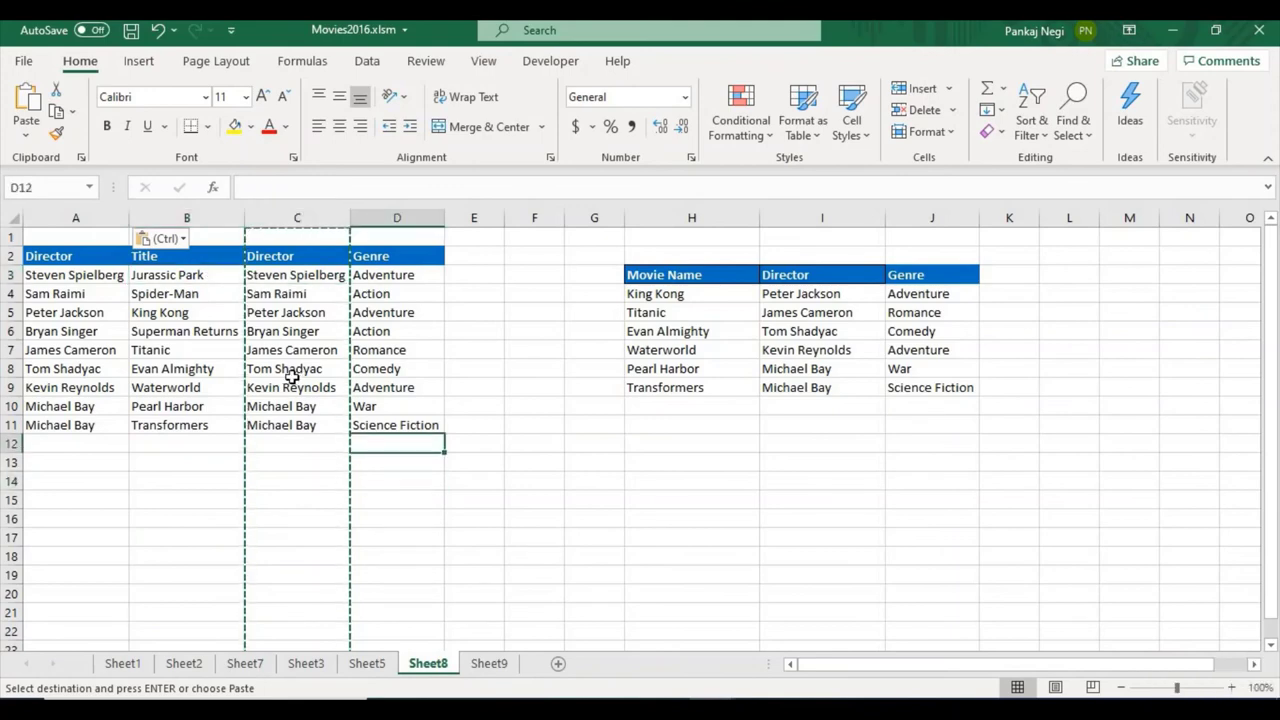
pyautogui.press('Escape')
pyautogui.click(180, 276)
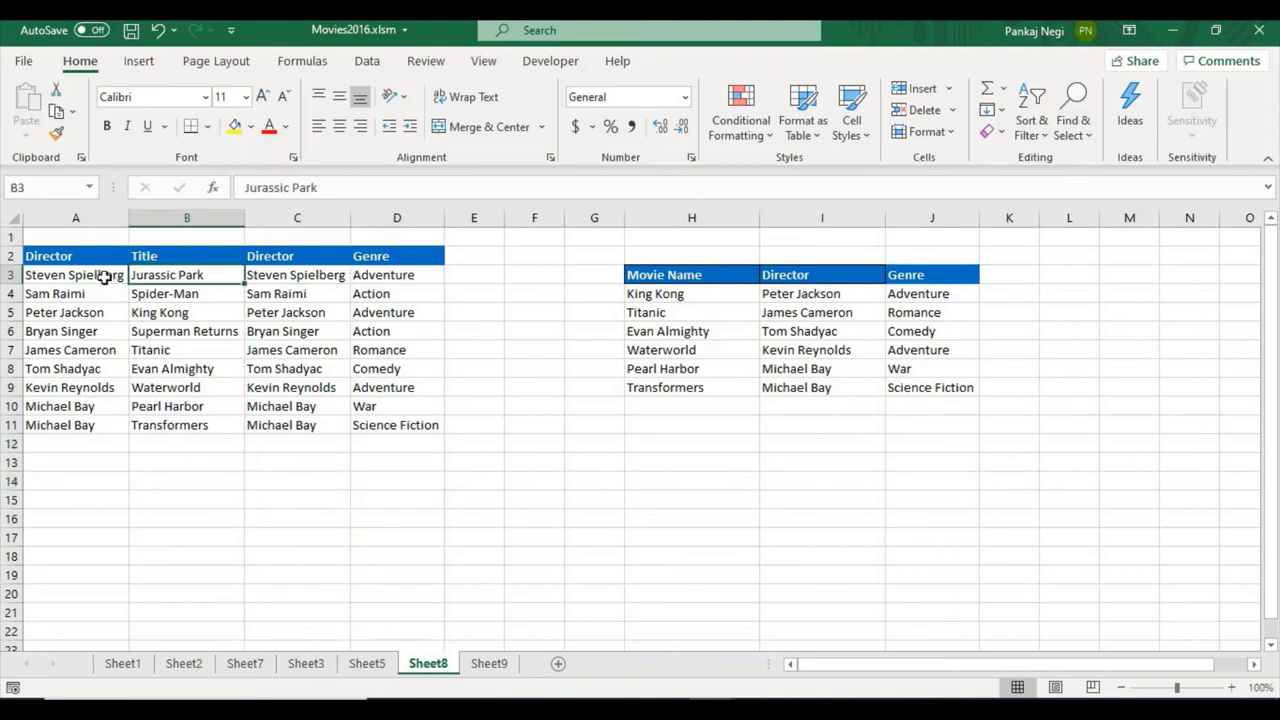